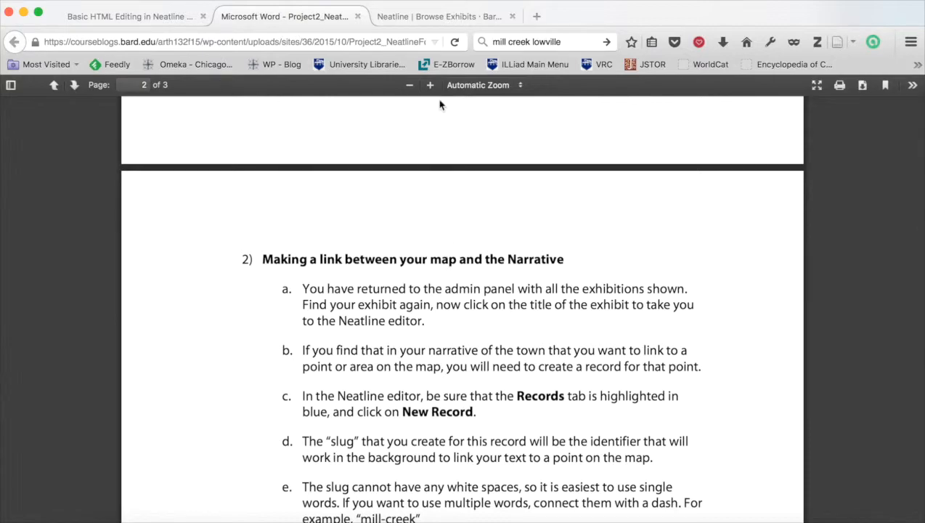
Open the Lowville 1885 exhibit in the Neatline editor from the exhibits list.
left_click(441, 23)
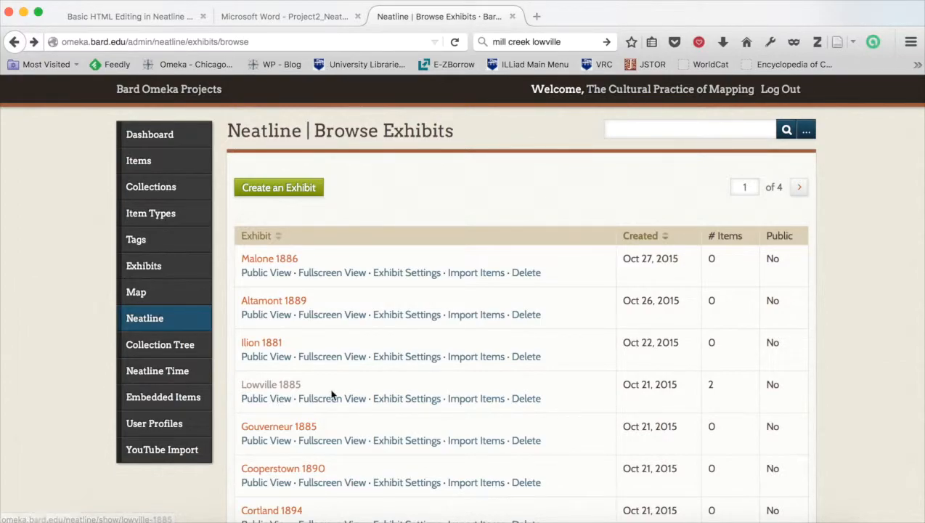
scroll(287, 396, "down", 1)
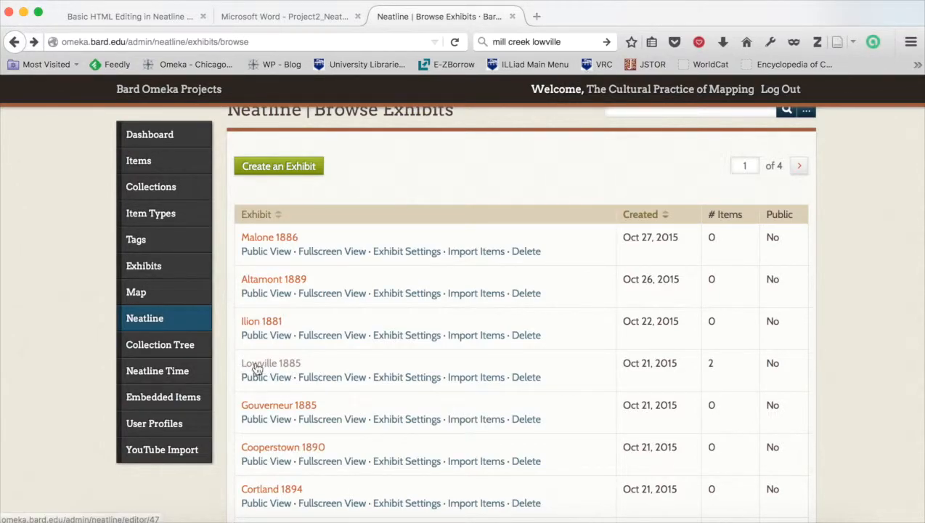
left_click(256, 369)
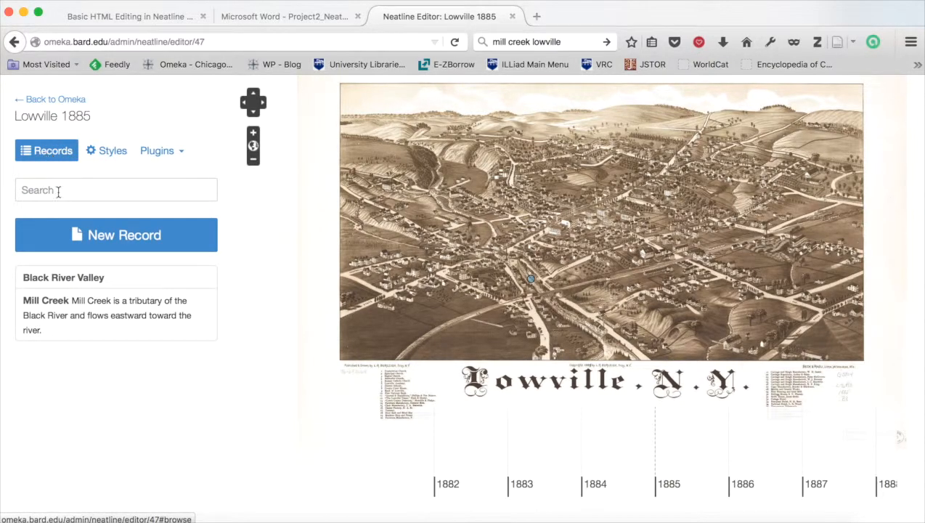
Create a new record and set its slug to mill-creek.
left_click(63, 242)
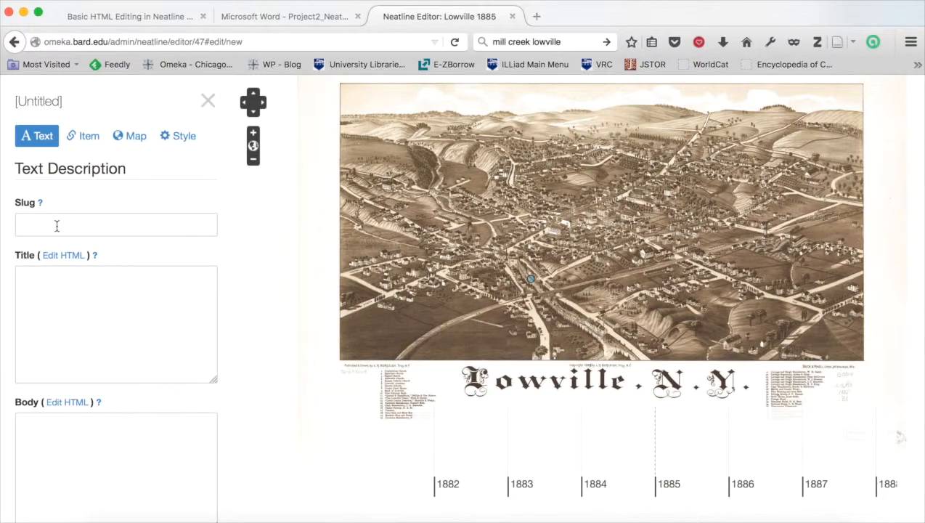
left_click(57, 226)
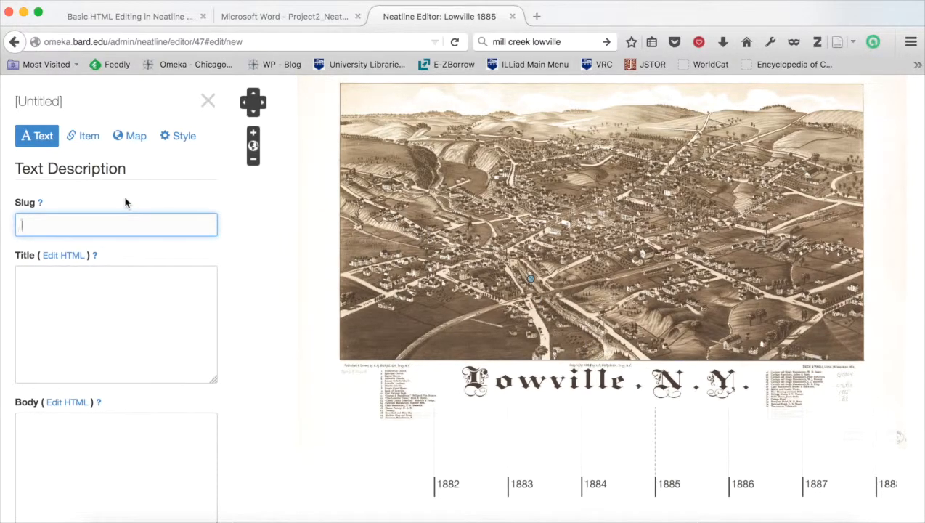
type("m")
key("BackSpace")
type("creek")
left_click(22, 225)
type("mill-")
Enter Mill Creek as the record's title.
left_click(146, 286)
type("Mill ")
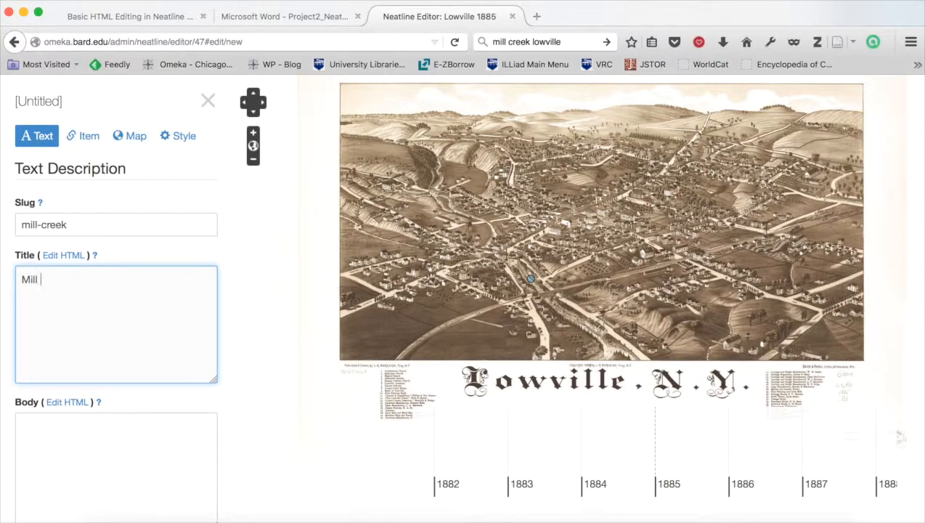
type("Creek")
scroll(173, 327, "down", 2)
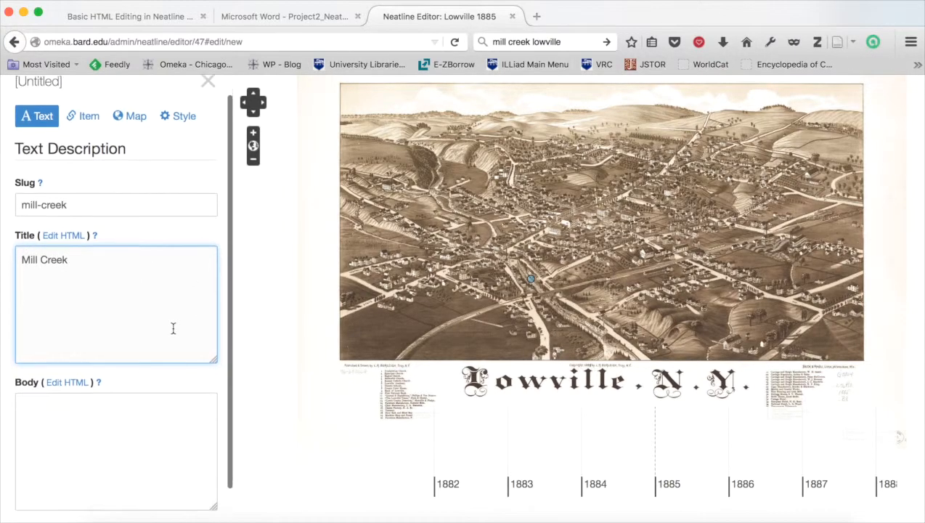
Write the body text "Mill Creek is a small river that runs through Lowville. It is a tributary of the Black River.".
left_click(131, 381)
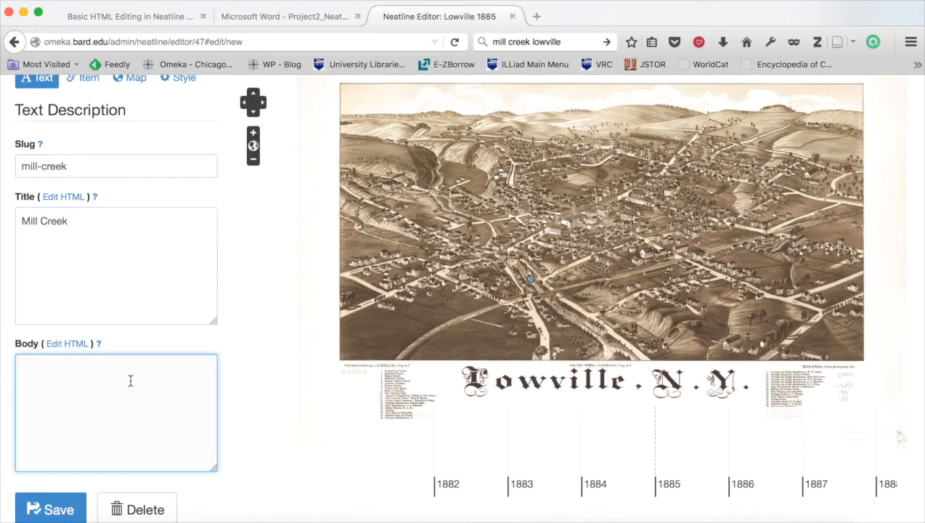
type("Mill Creek is a t")
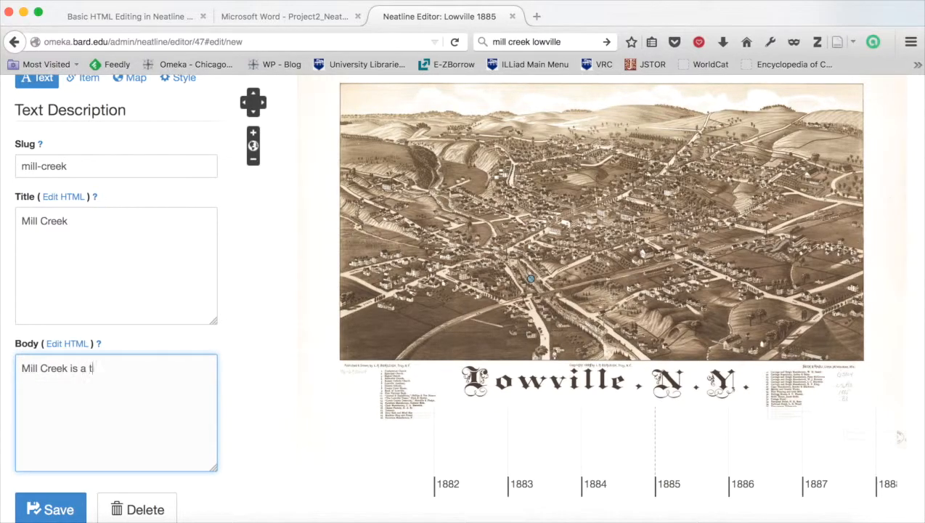
type("ributa")
key("BackSpace")
key("BackSpace")
key("BackSpace")
key("BackSpace")
key("BackSpace")
key("BackSpace")
key("BackSpace")
key("BackSpace")
key("BackSpace")
type("a small river that runs")
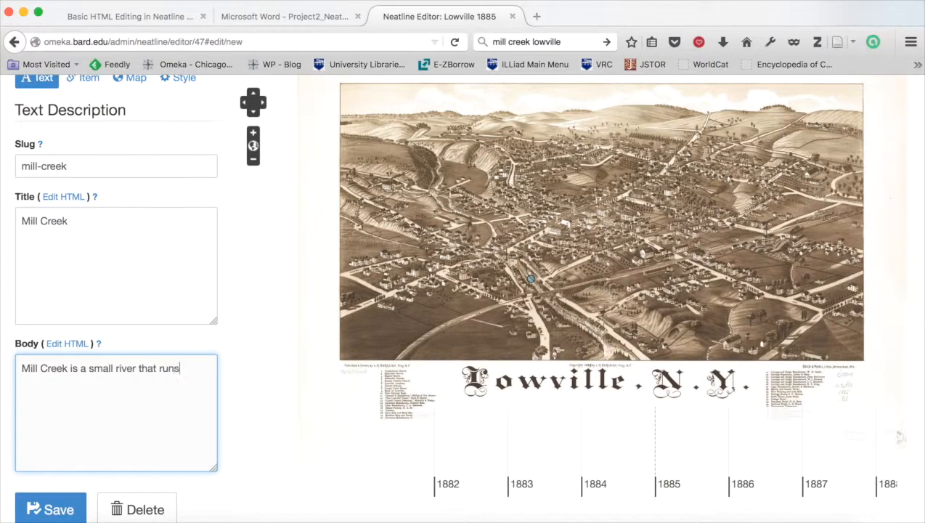
type(" through Lowville. It is a tributary of the Black River.")
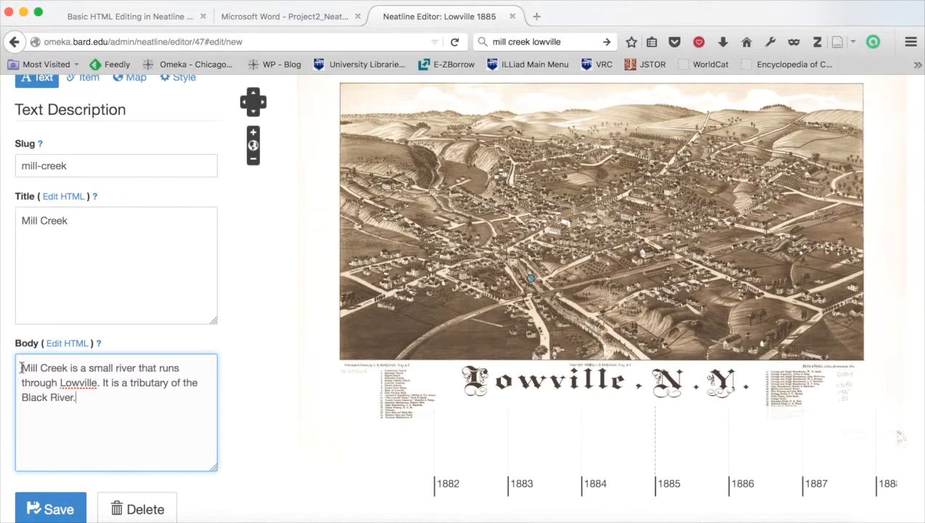
Open the body in the full HTML editor and view its source code.
left_click_drag(22, 397, 74, 403)
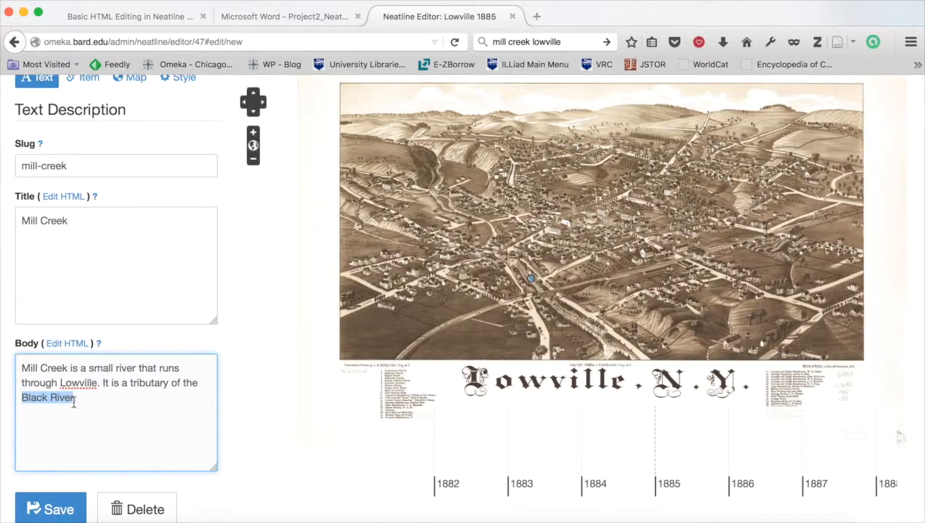
left_click(74, 403)
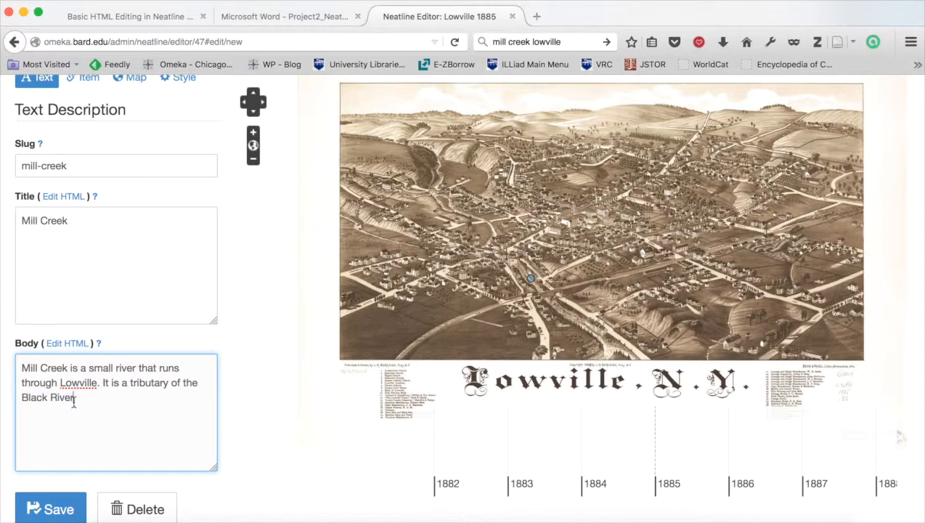
left_click(67, 345)
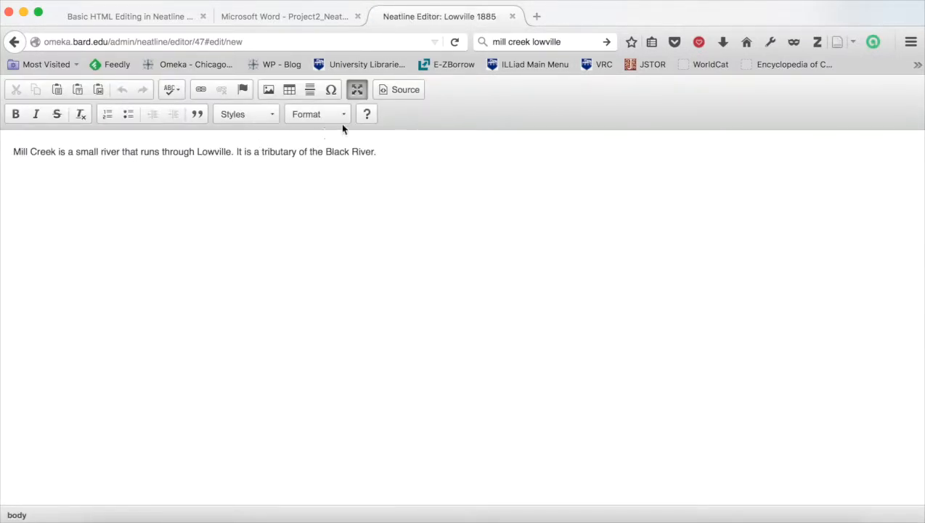
left_click(395, 92)
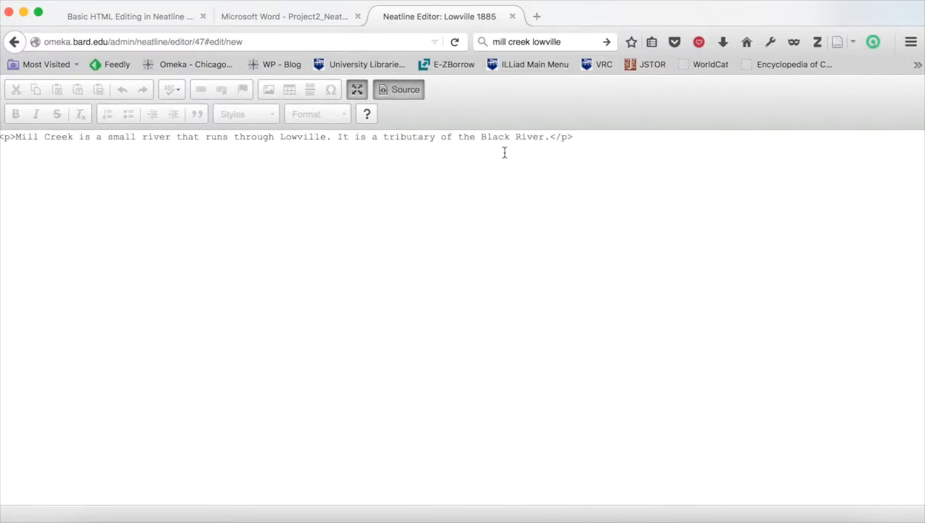
left_click(397, 88)
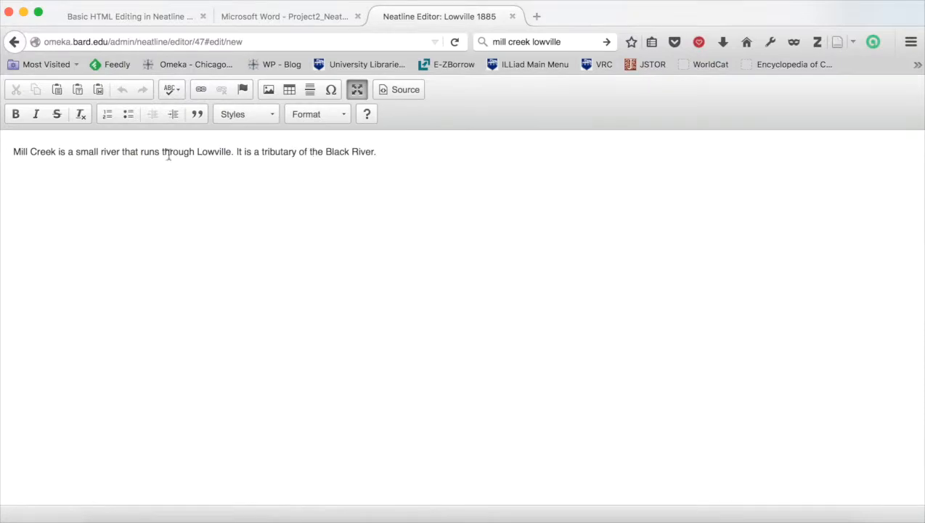
Add a new empty paragraph after the description and check it in source view.
left_click(385, 156)
key("Return")
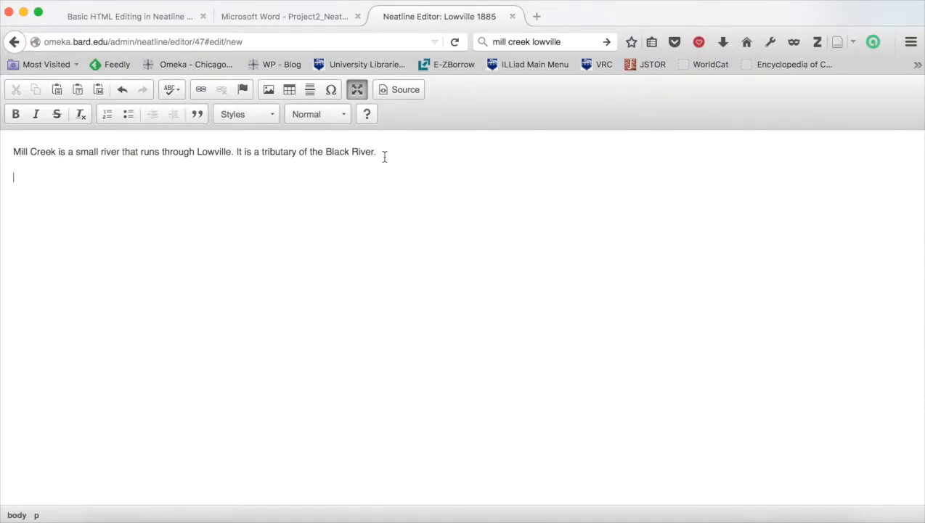
left_click(396, 89)
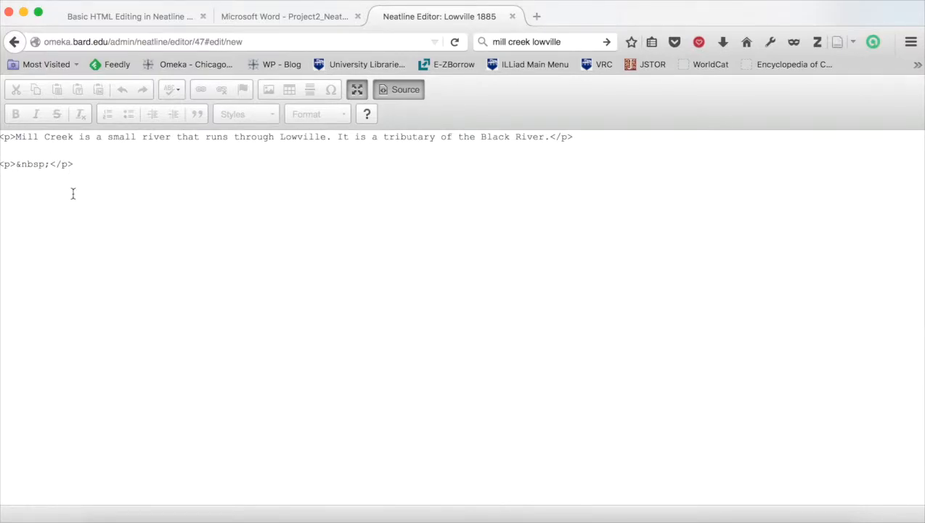
left_click(392, 91)
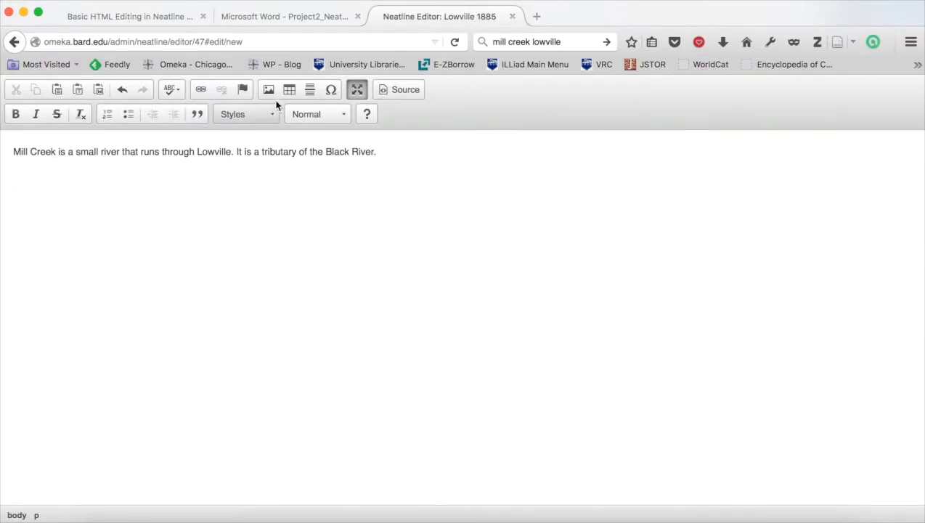
In a new browser tab, search the web for mill creek lowville.
left_click(532, 17)
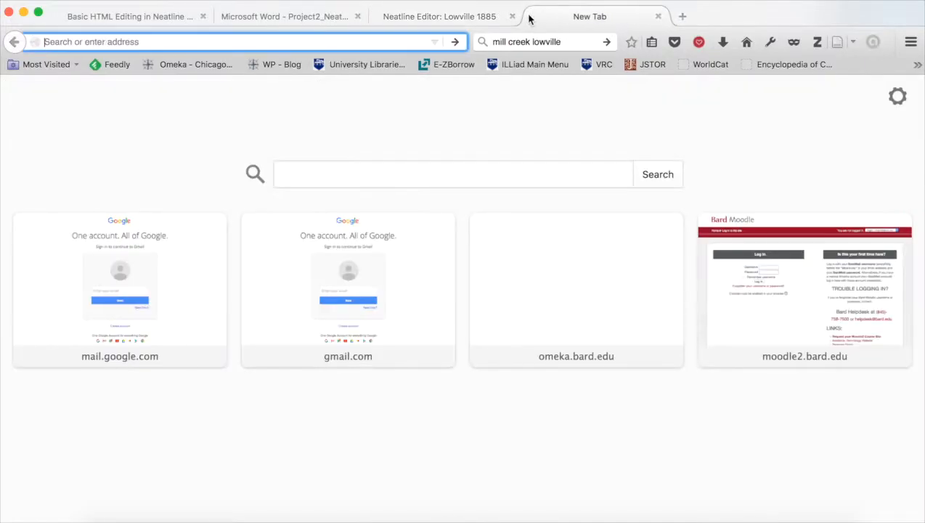
type("mill creek l")
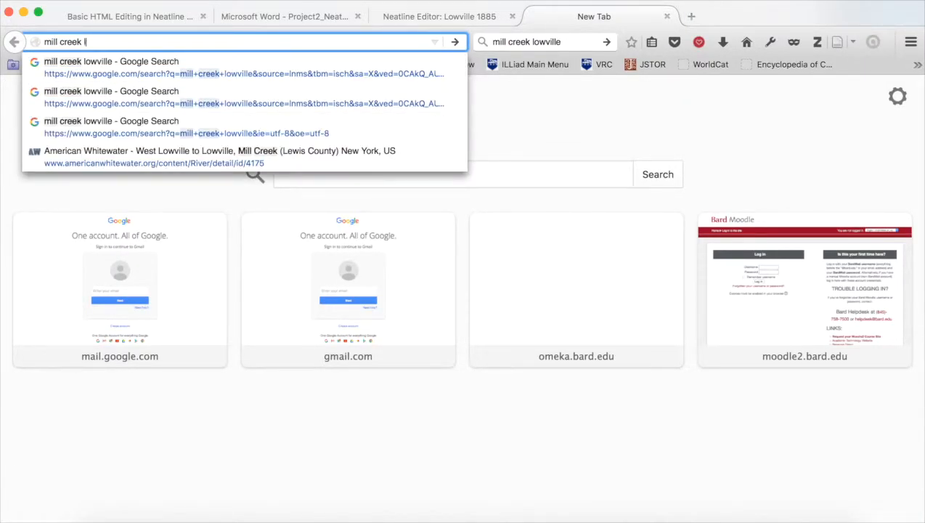
type("owville")
key("Return")
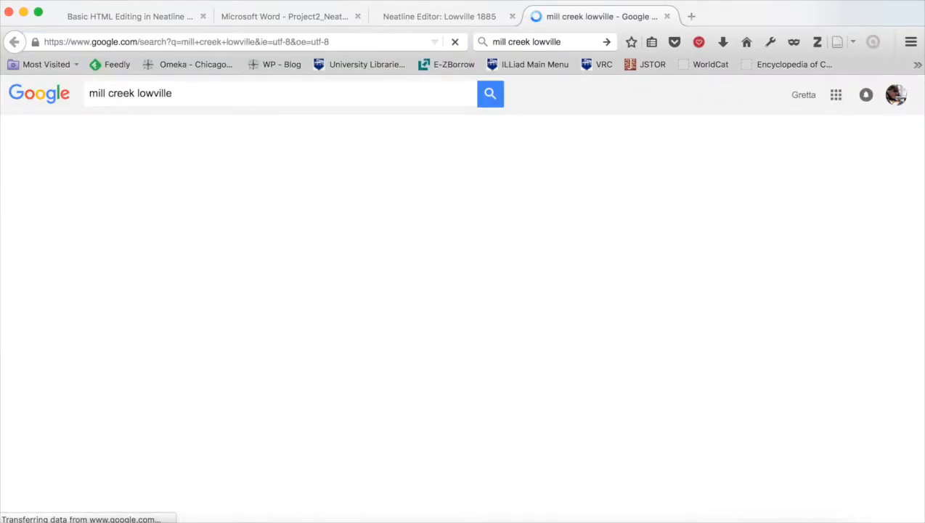
Open the American Whitewater page for Mill Creek from the image results.
left_click(232, 141)
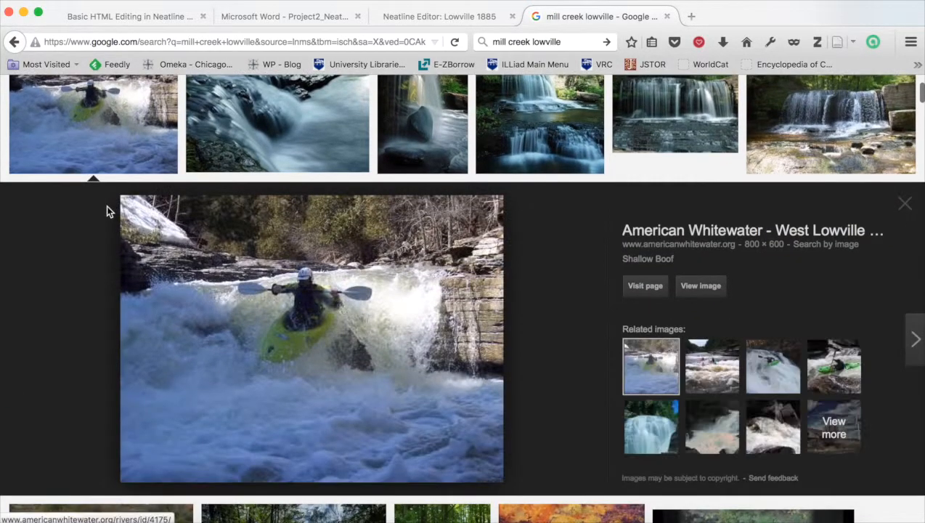
left_click(739, 231)
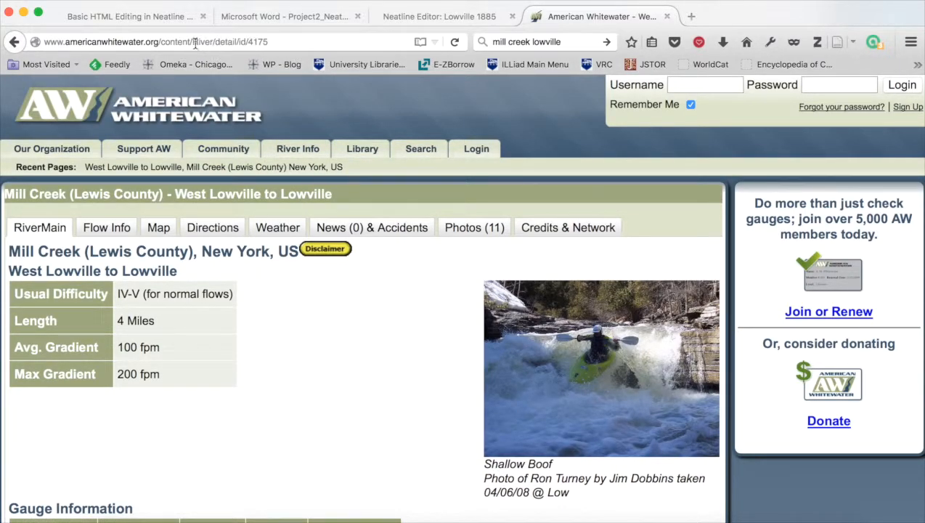
Open the kayaking photo on its own page and copy its image address.
right_click(529, 349)
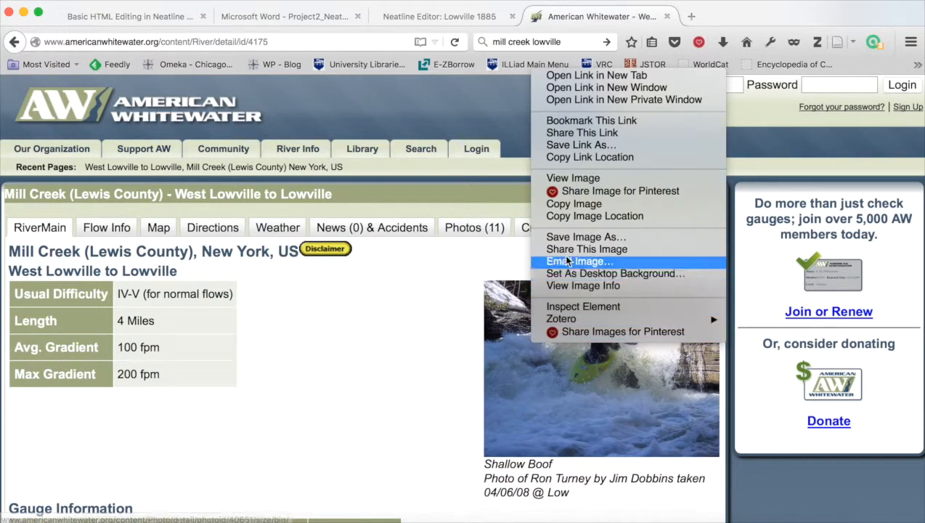
left_click(585, 180)
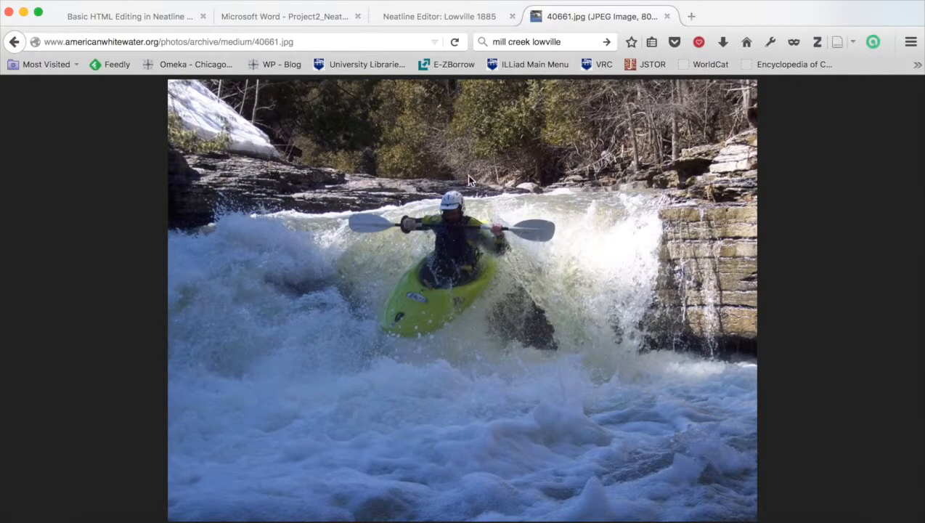
key("super+Left")
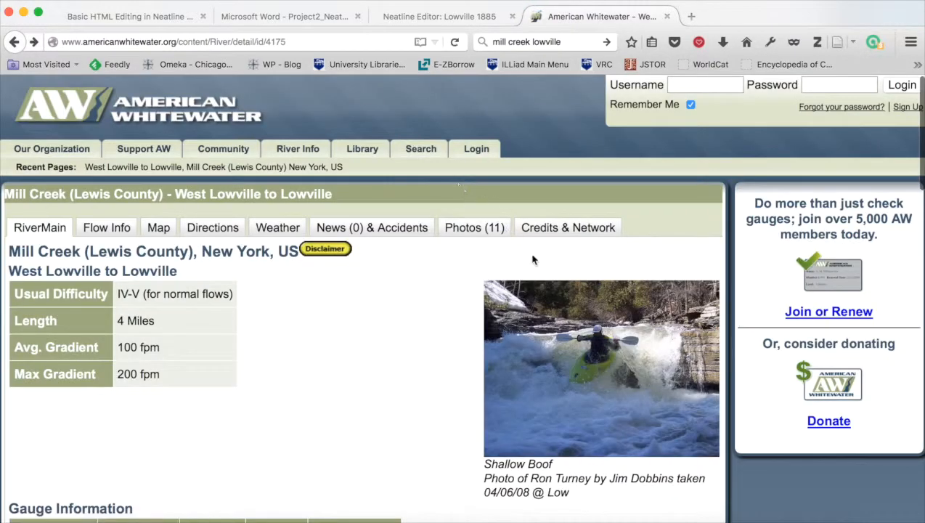
right_click(565, 325)
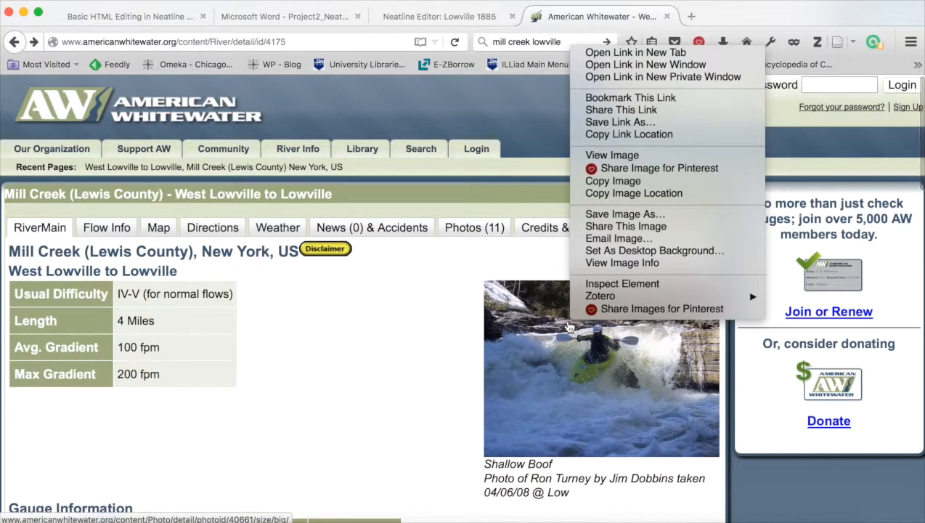
left_click(607, 154)
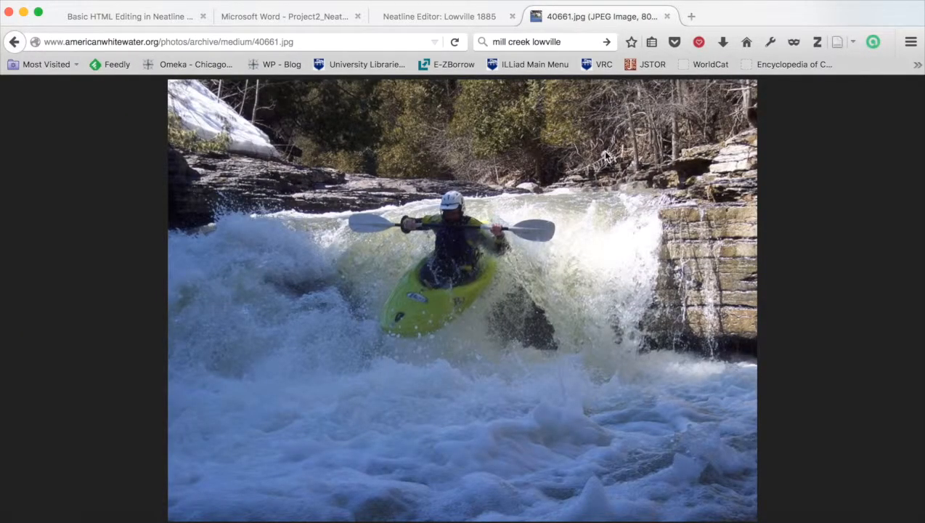
left_click(271, 41)
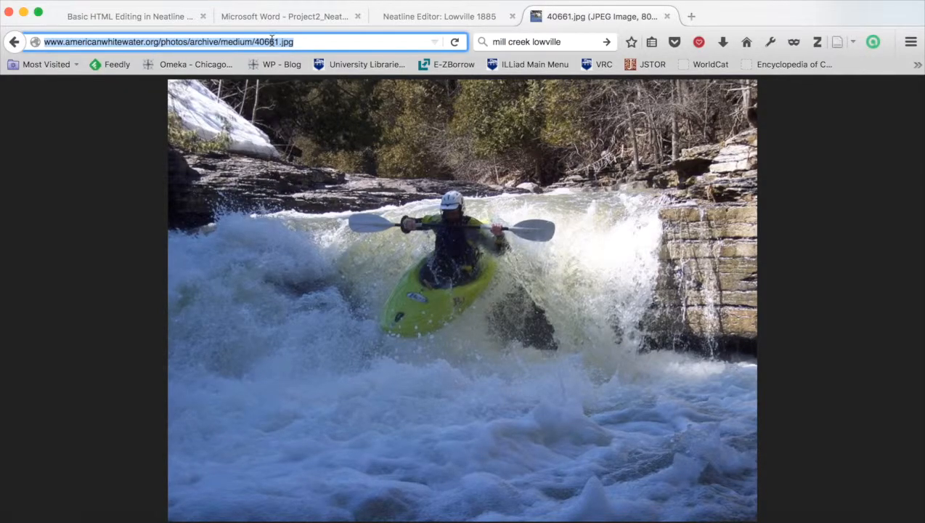
Open the image dialog in the record editor and paste the copied photo address as the image URL.
left_click(472, 17)
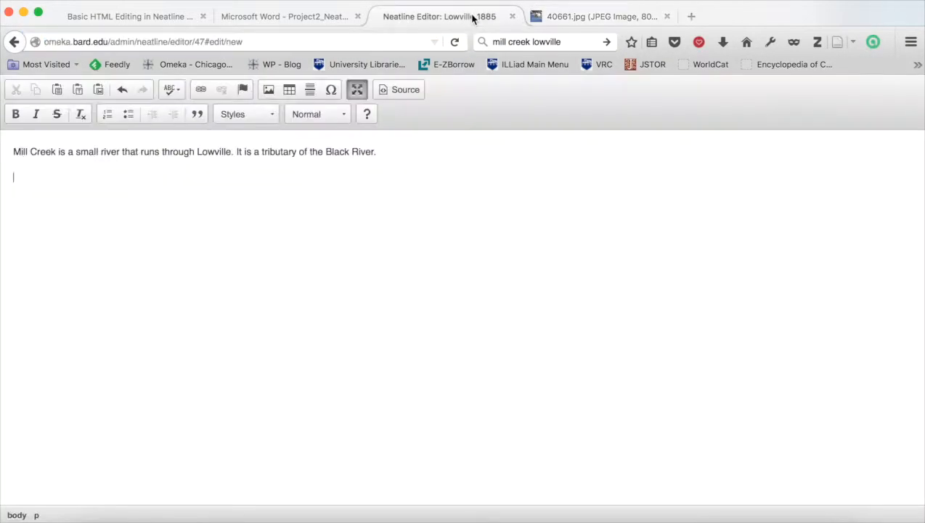
left_click(268, 90)
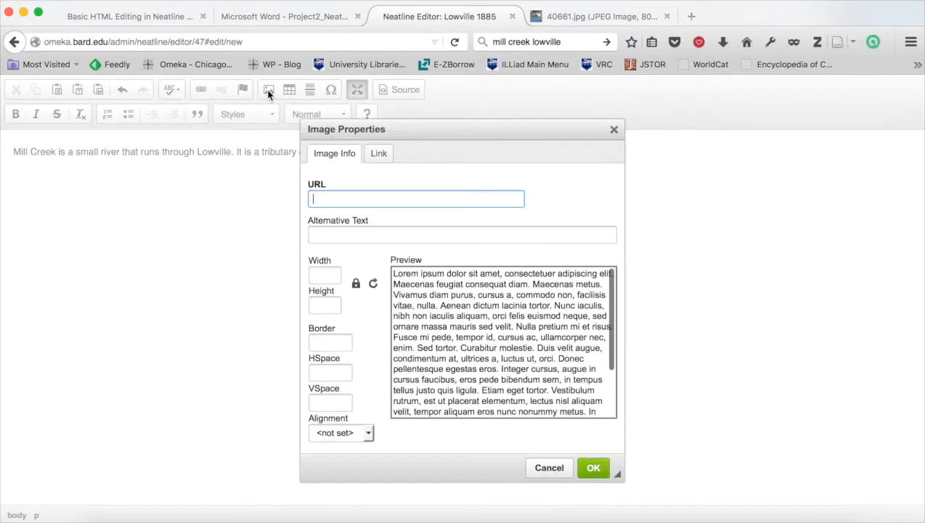
key("super+v")
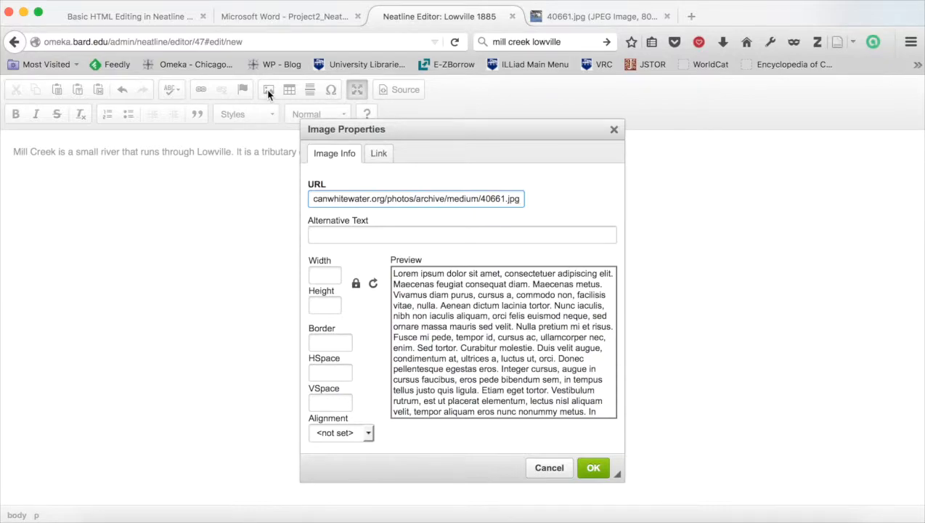
left_click_drag(352, 192, 248, 204)
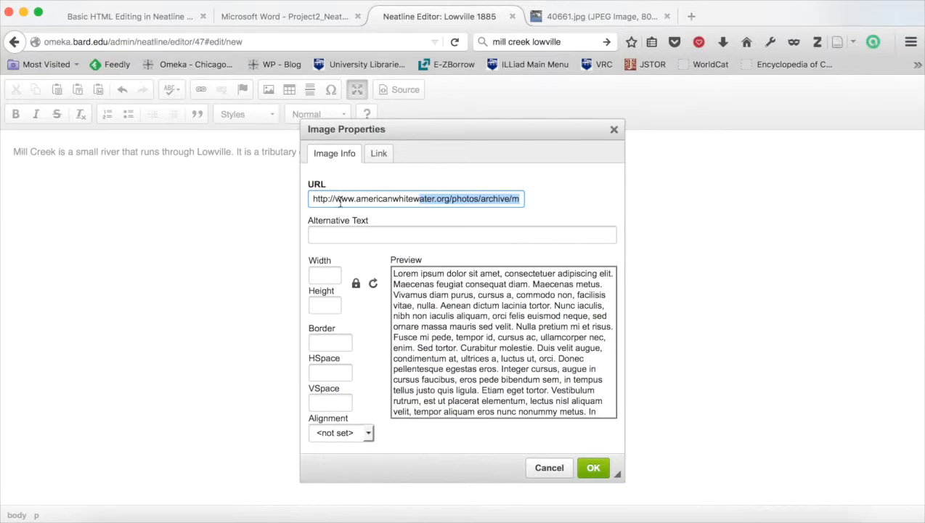
left_click(413, 198)
left_click_drag(414, 199, 542, 203)
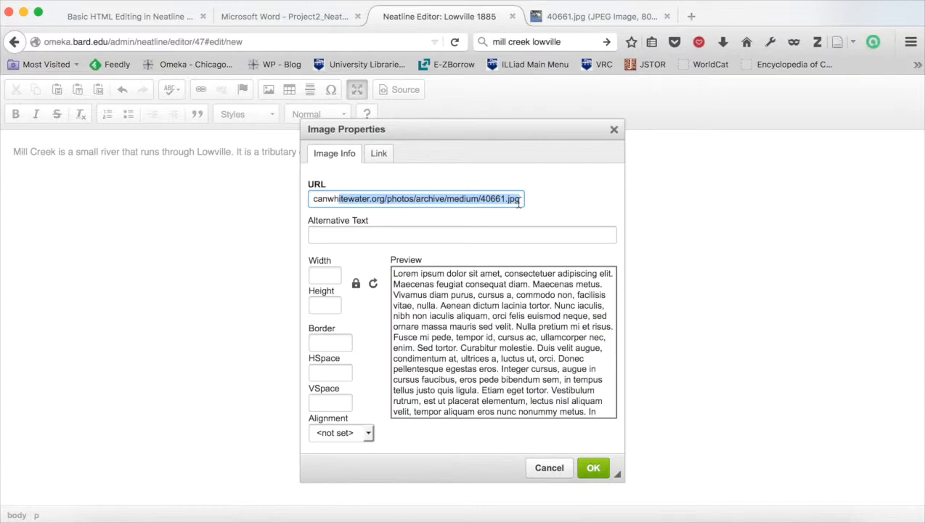
Set the image width to 200 and insert the photo into the record description.
left_click(326, 278)
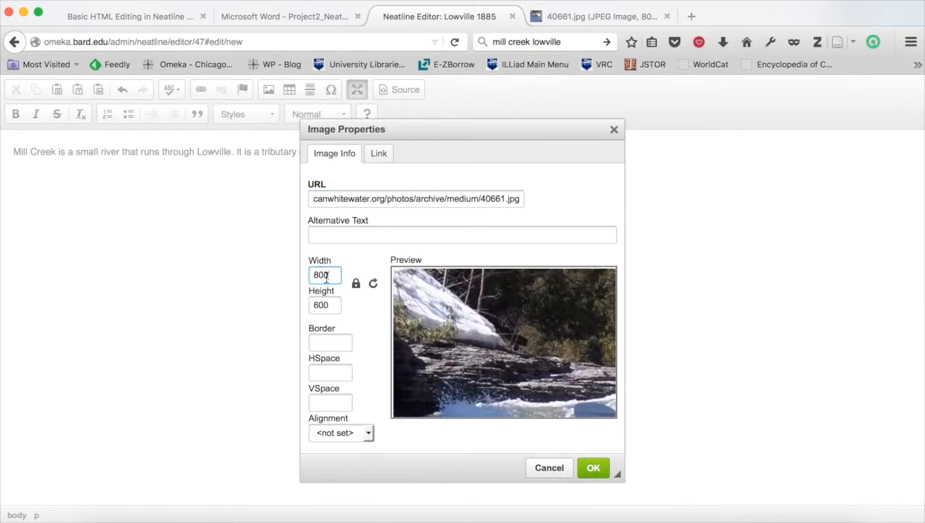
double_click(324, 276)
type("200")
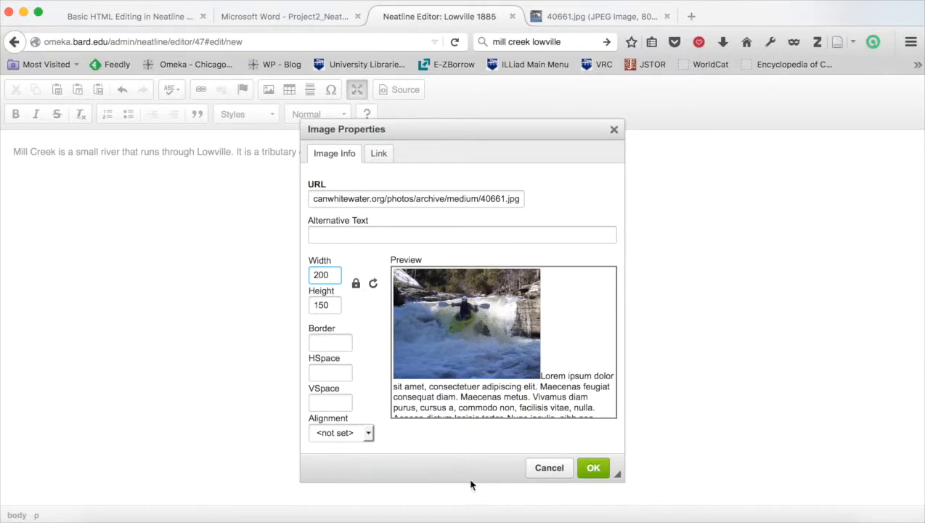
left_click(334, 371)
type("10")
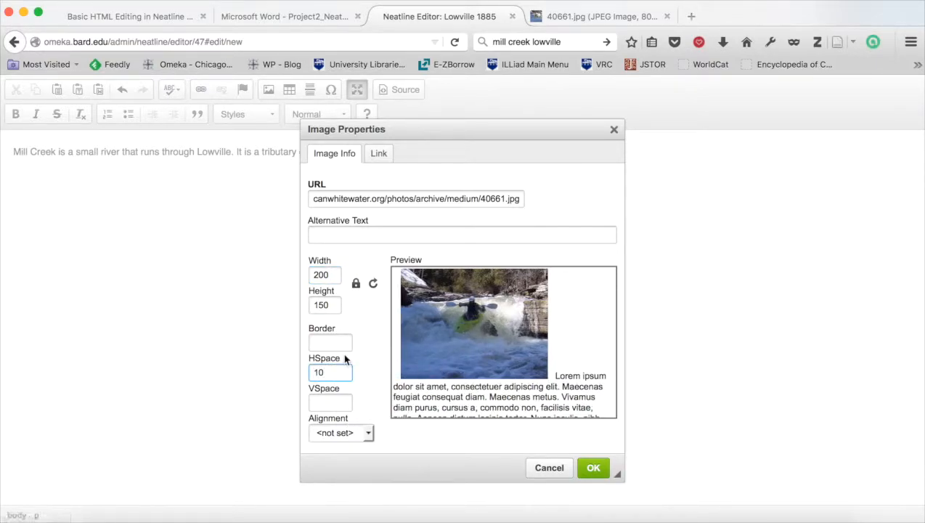
key("BackSpace")
key("BackSpace")
left_click(331, 402)
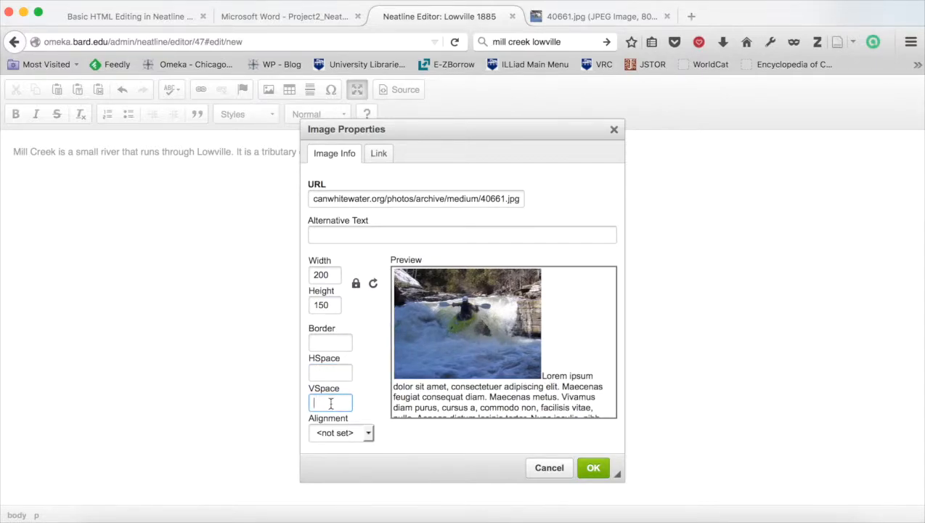
type("10")
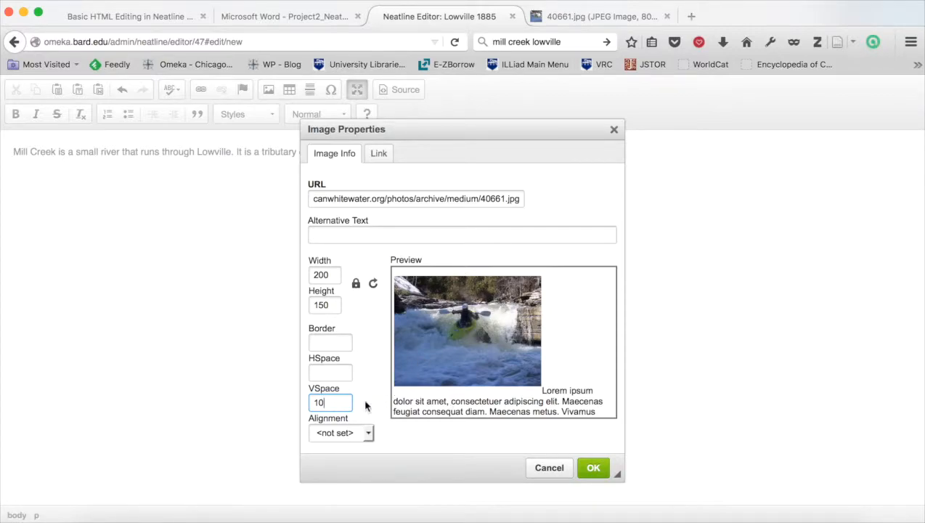
key("BackSpace")
key("BackSpace")
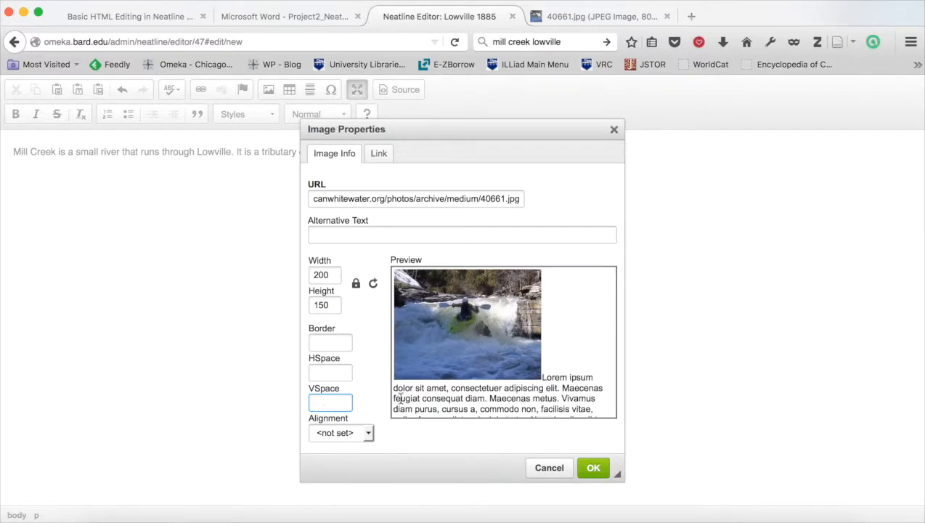
left_click(593, 469)
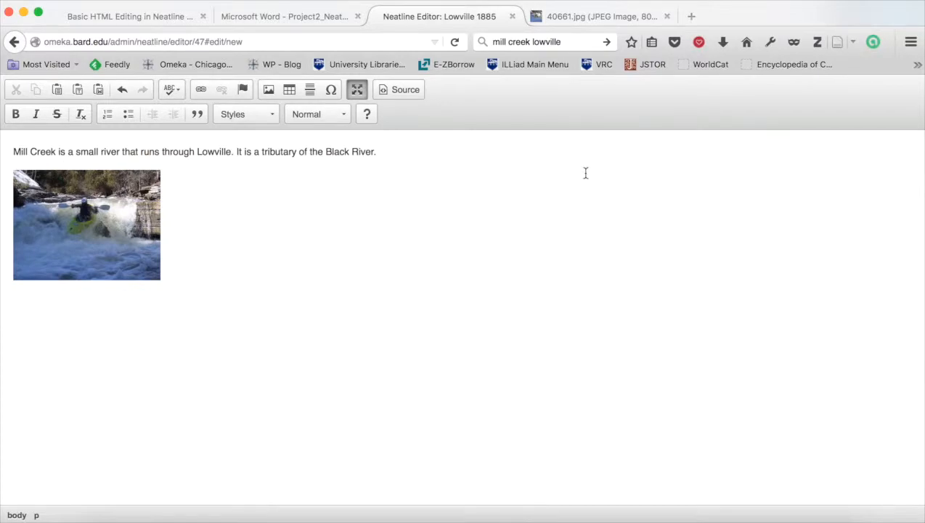
In a new tab, open Google Maps and search for lowville ny.
left_click(692, 17)
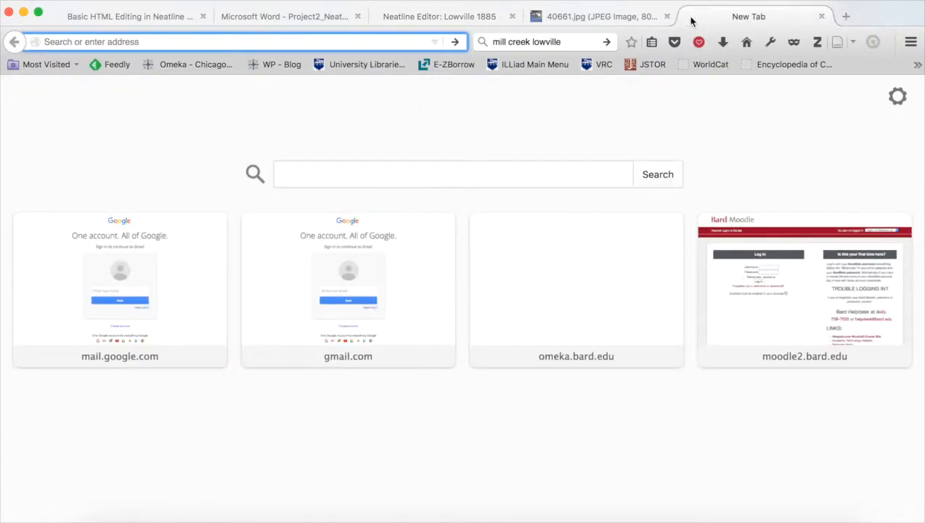
type("google map")
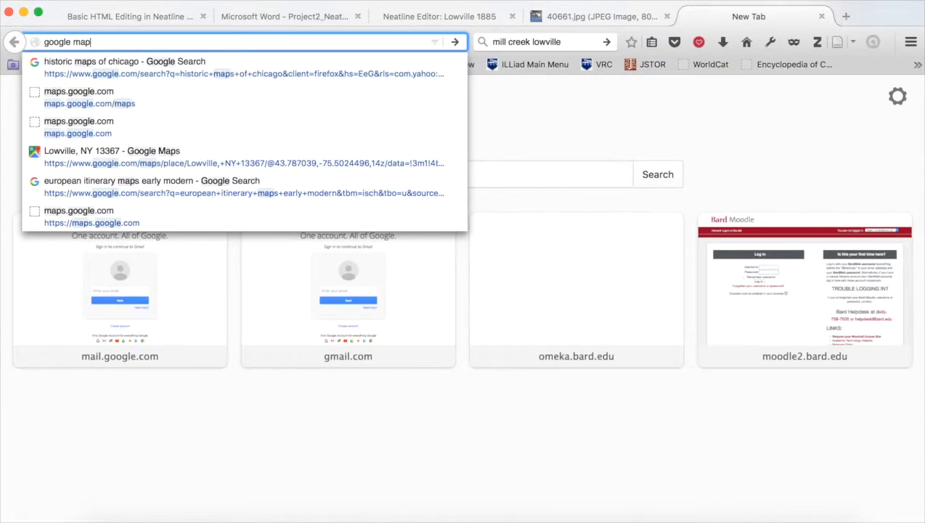
key("Return")
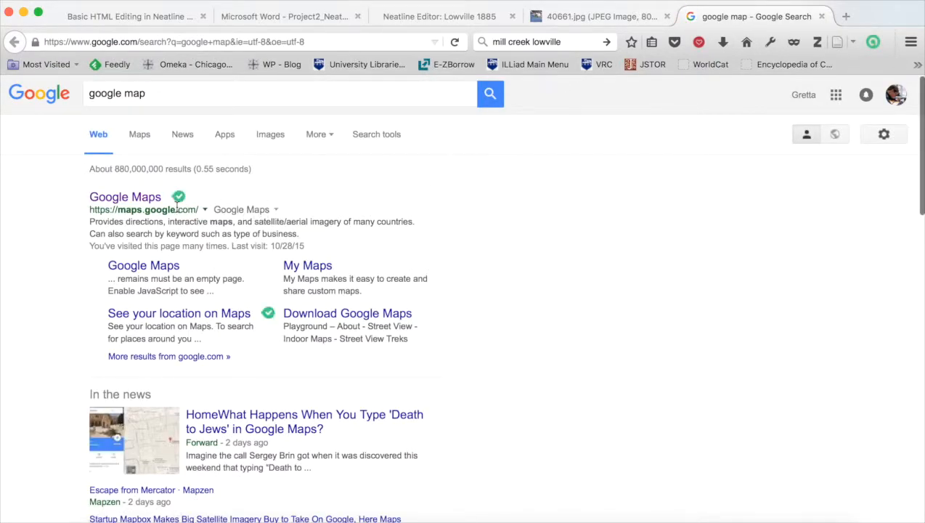
left_click(147, 201)
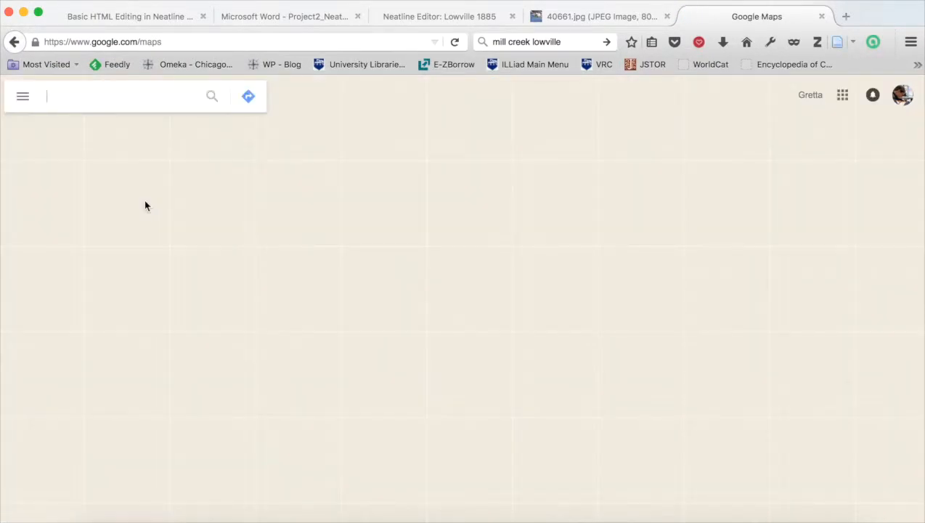
type("low")
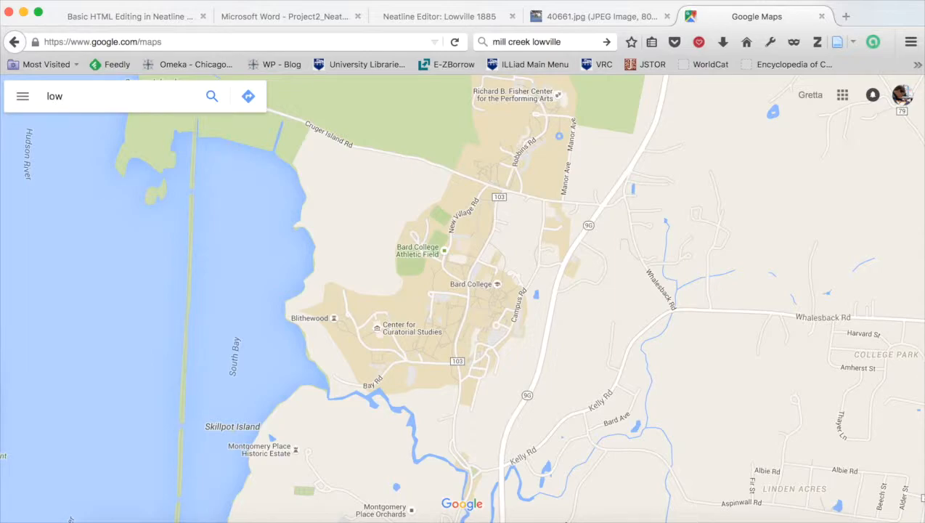
type("ville ny")
key("Return")
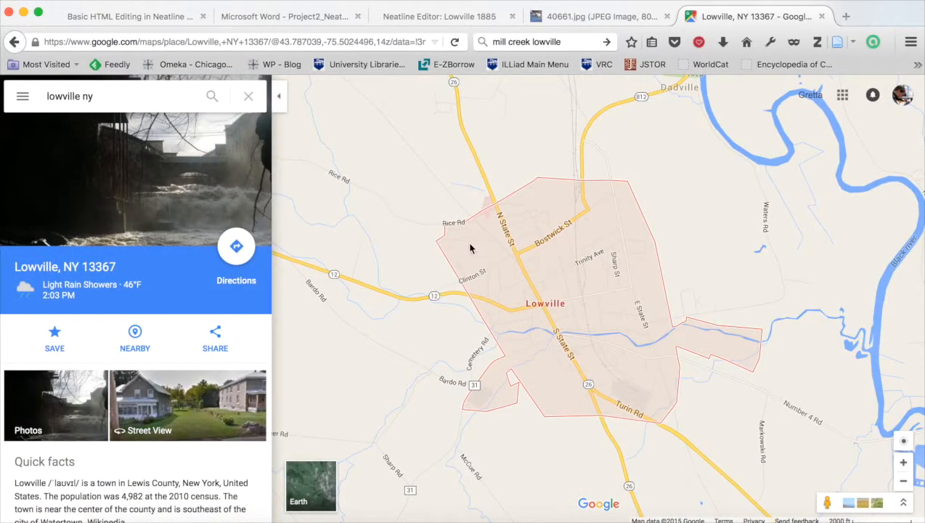
Open the share or embed map options for Lowville and bring up the embed map code.
left_click(22, 98)
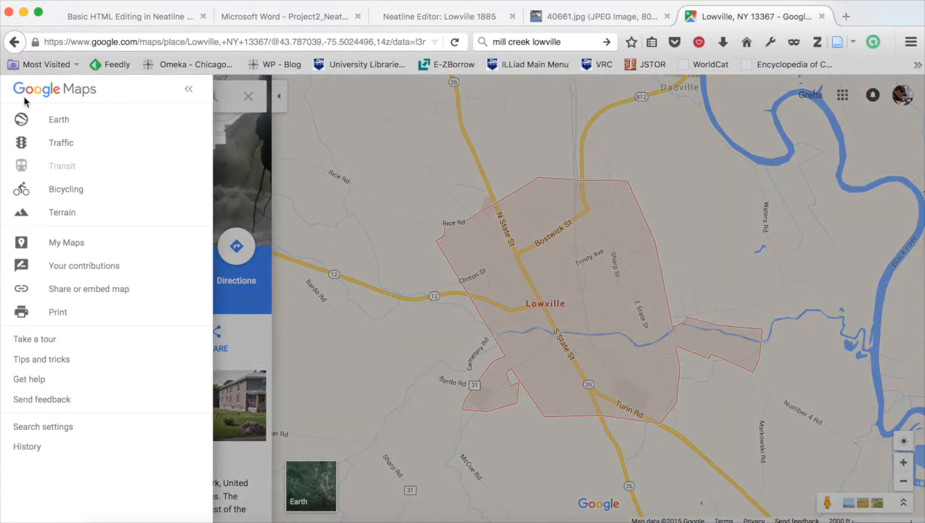
left_click(83, 289)
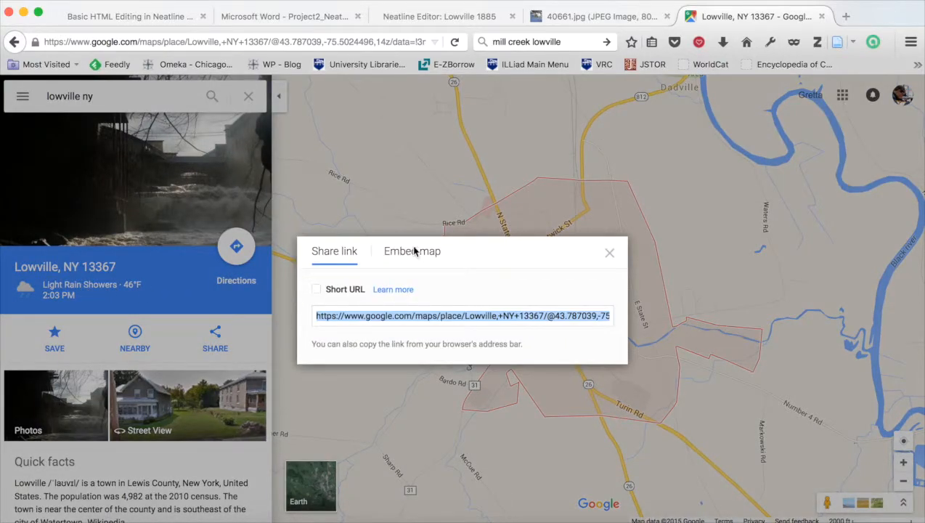
left_click(411, 251)
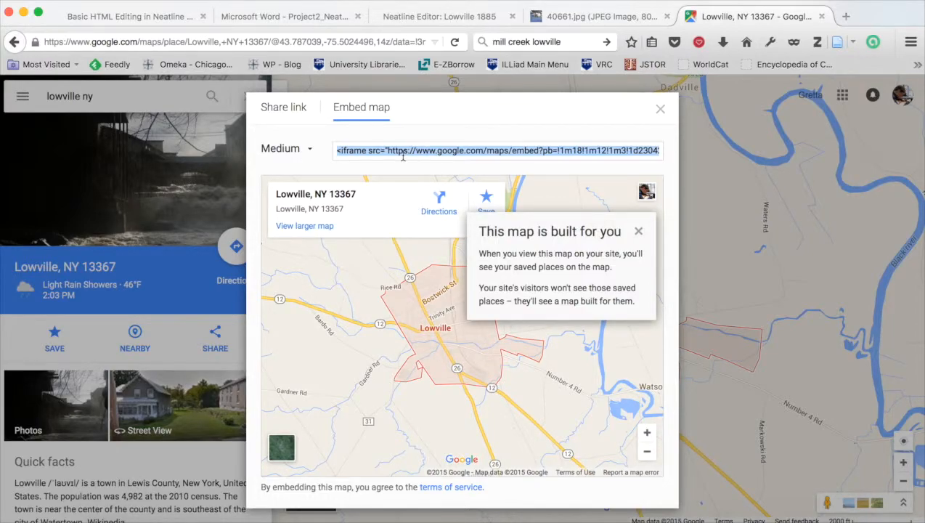
Try pasting the map embed code into the record editor's empty paragraph, then undo it.
left_click(472, 17)
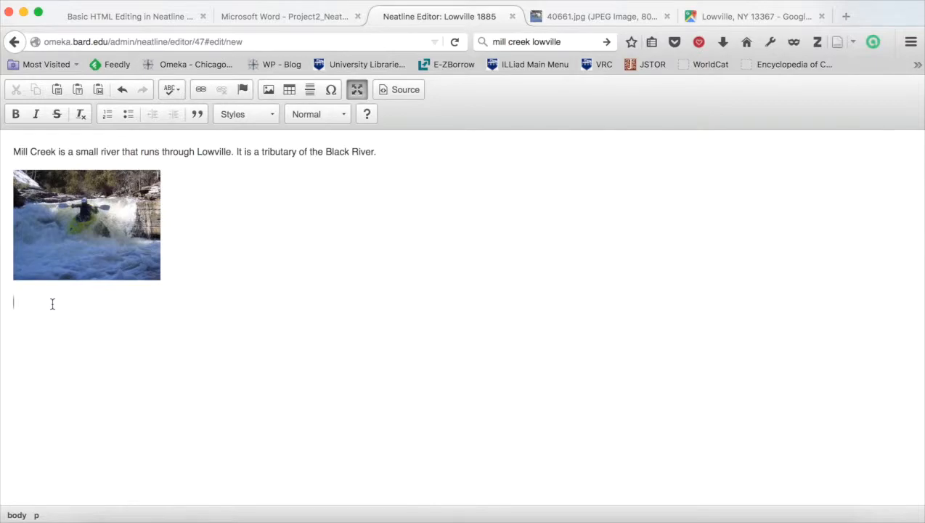
key("super+v")
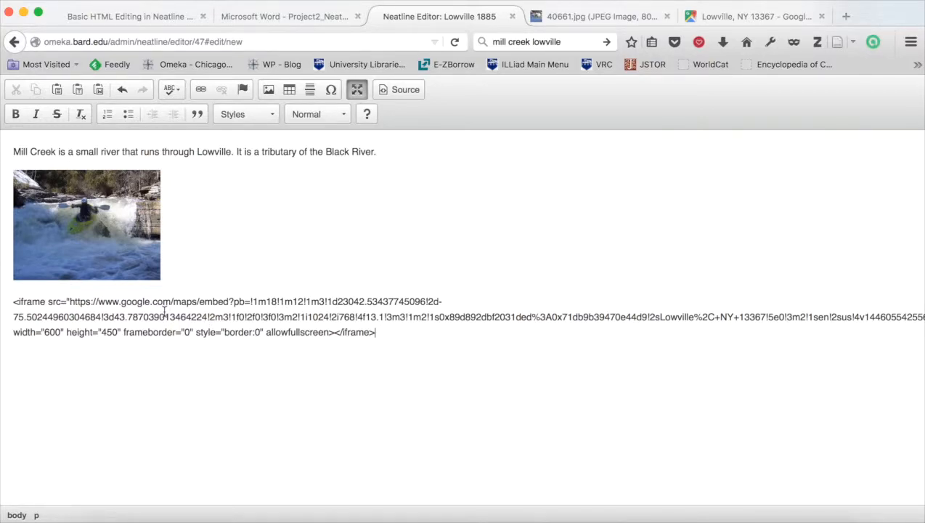
key("super+z")
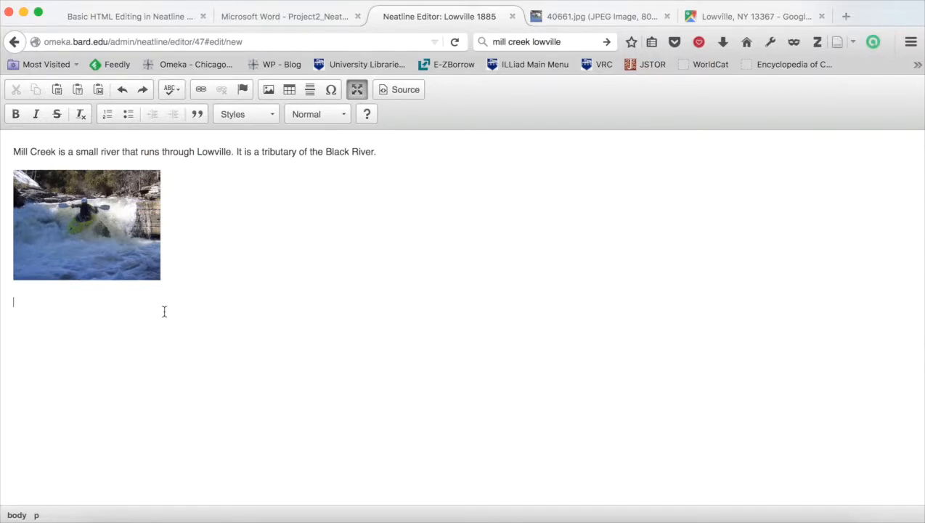
Paste the map embed code in source view and return to the visual editor.
left_click(410, 93)
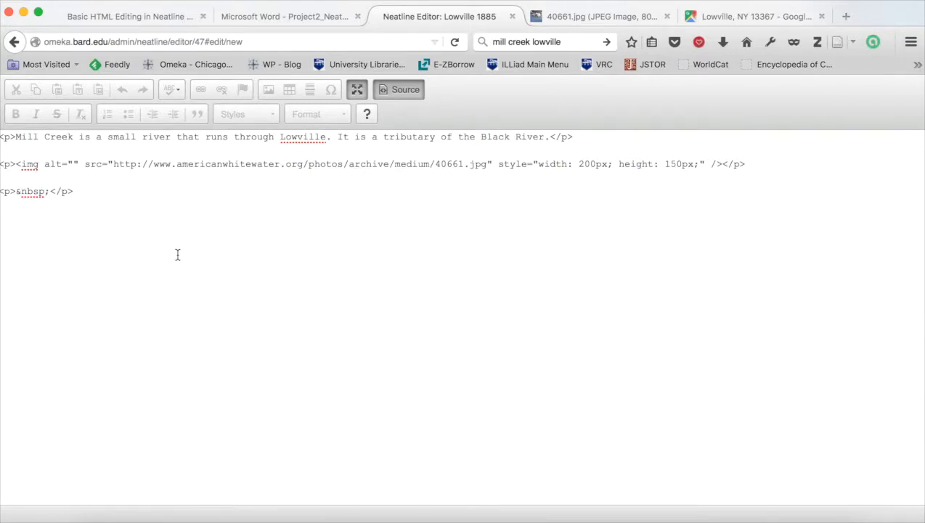
key("super+v")
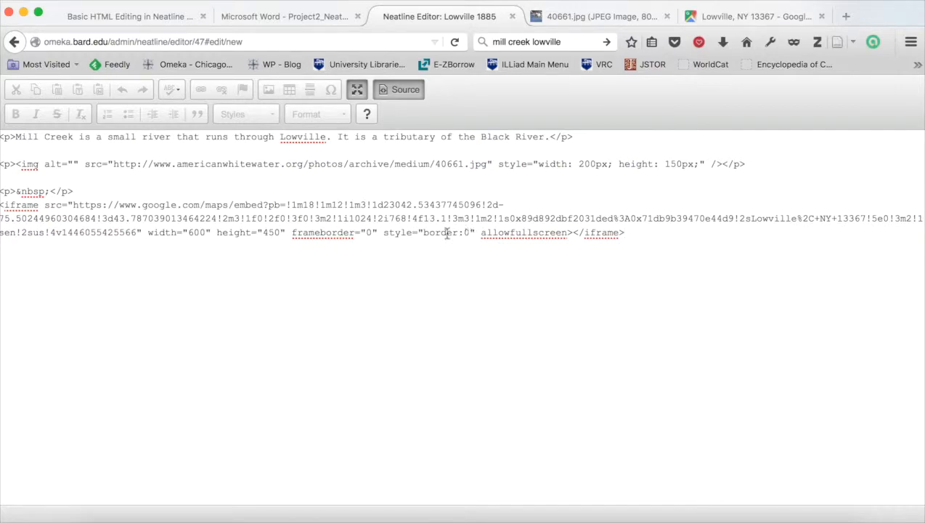
left_click(385, 90)
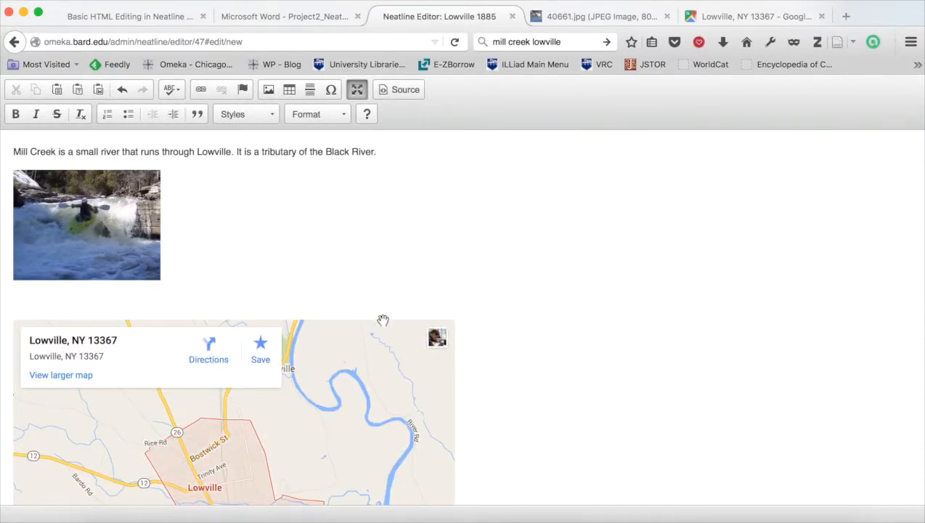
Set the embedded map's iframe width to 200 in the source code.
scroll(518, 325, "down", 5)
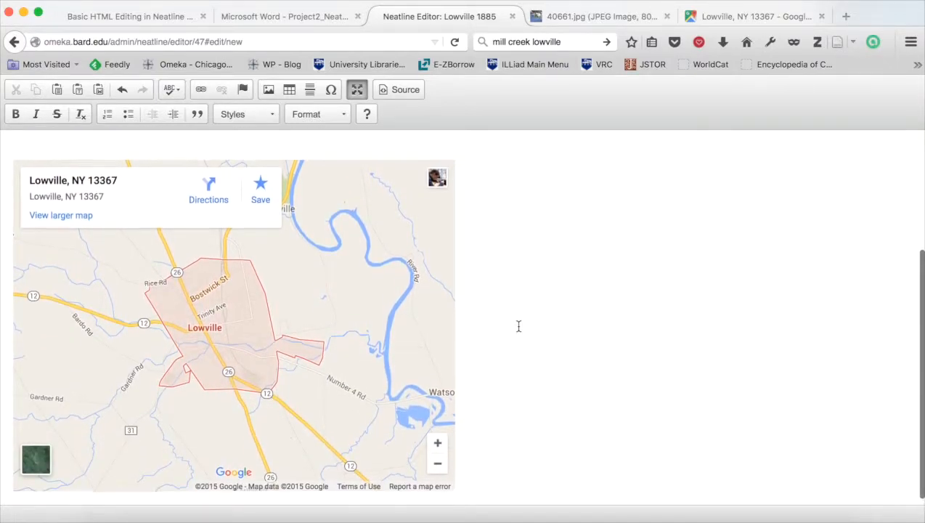
scroll(519, 326, "up", 5)
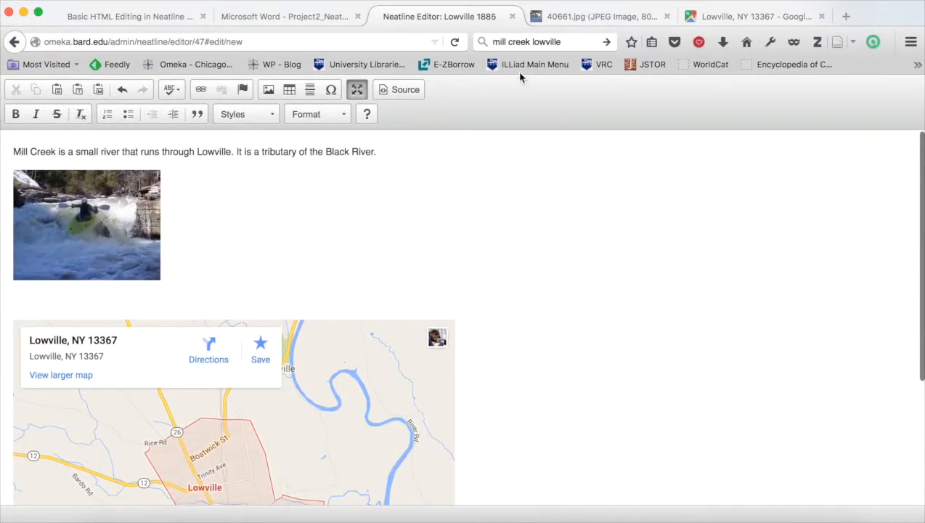
left_click(390, 90)
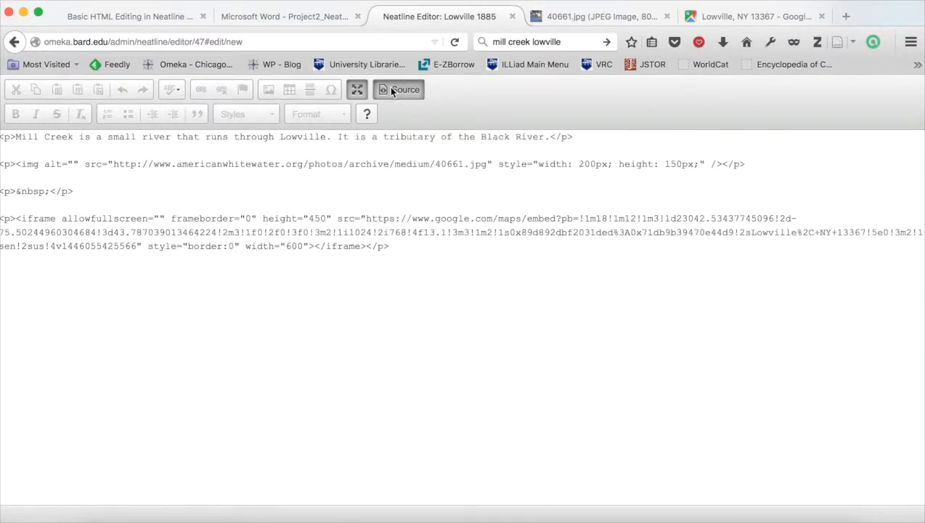
double_click(289, 245)
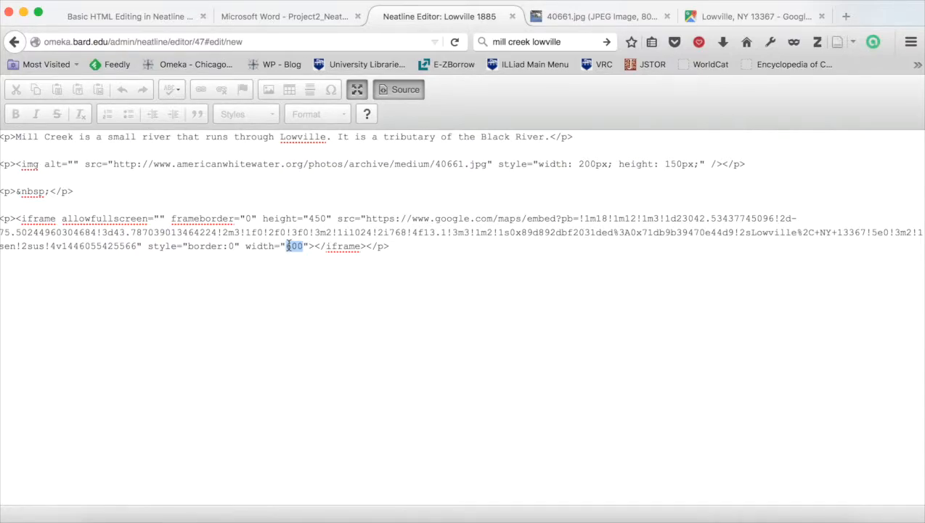
type("200")
left_click(404, 92)
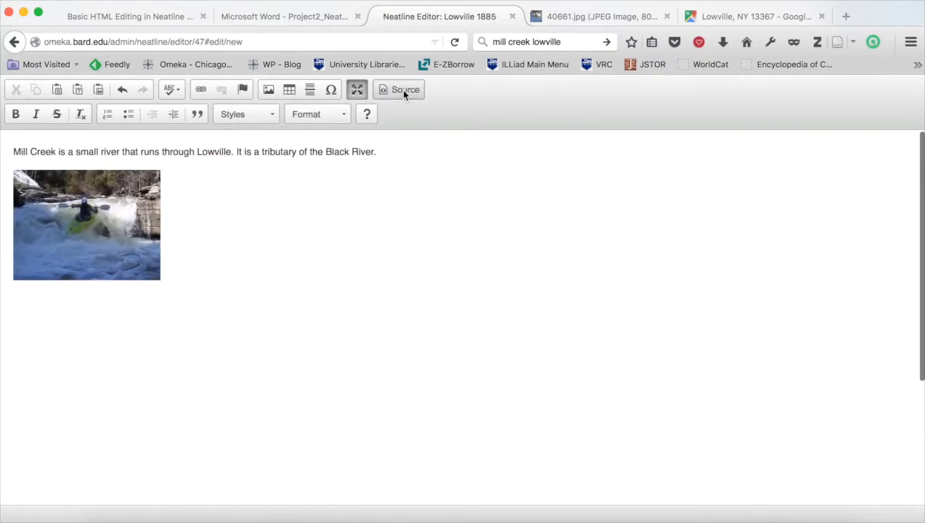
Review the resized map in the record and check its source code.
scroll(280, 353, "down", 4)
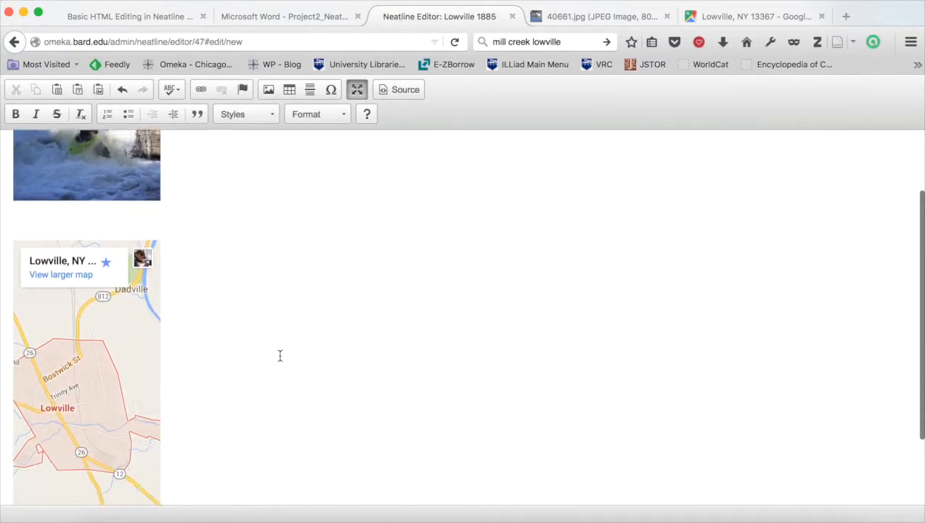
scroll(279, 355, "up", 4)
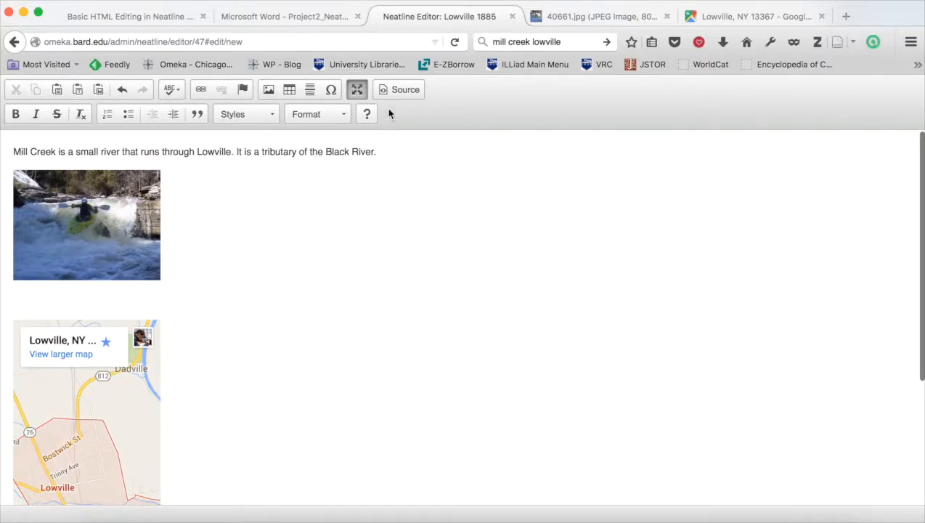
left_click(399, 88)
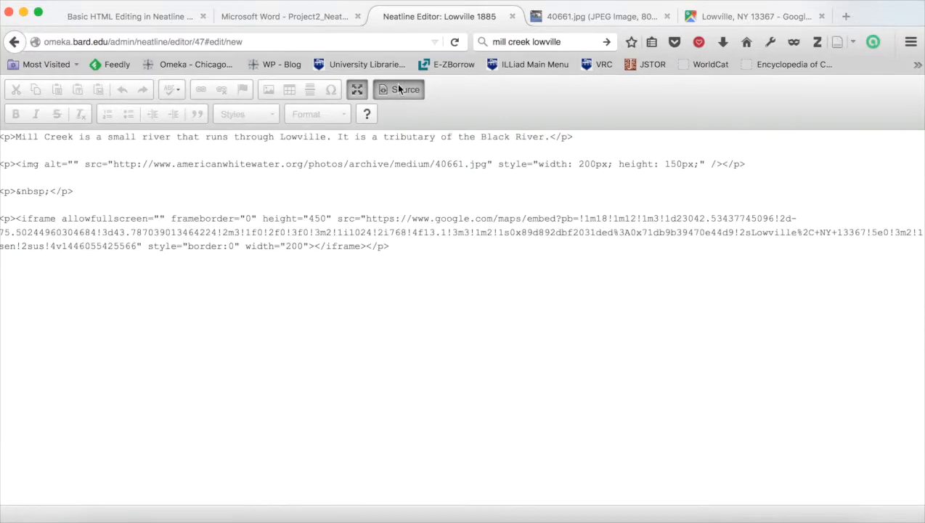
Set the embedded map's iframe width to 300 in the source code and return to the visual editor.
double_click(294, 247)
type("300")
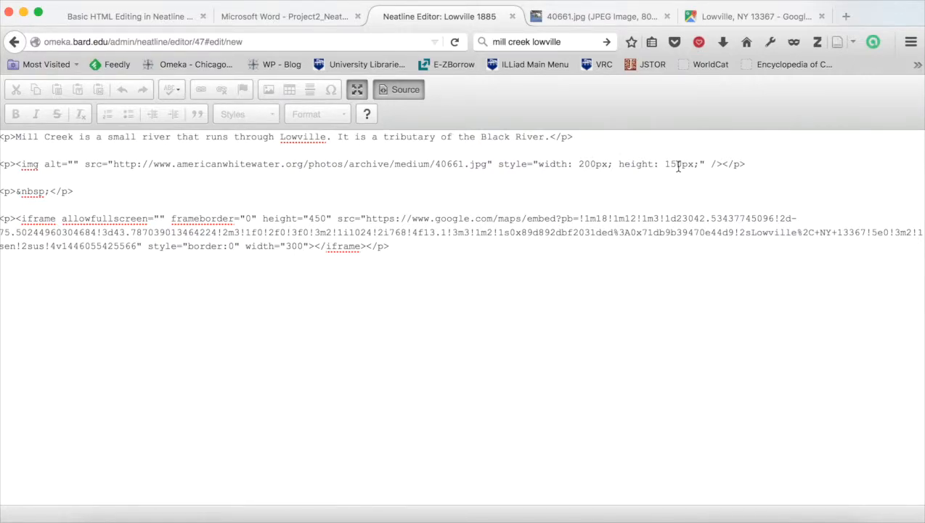
left_click(390, 97)
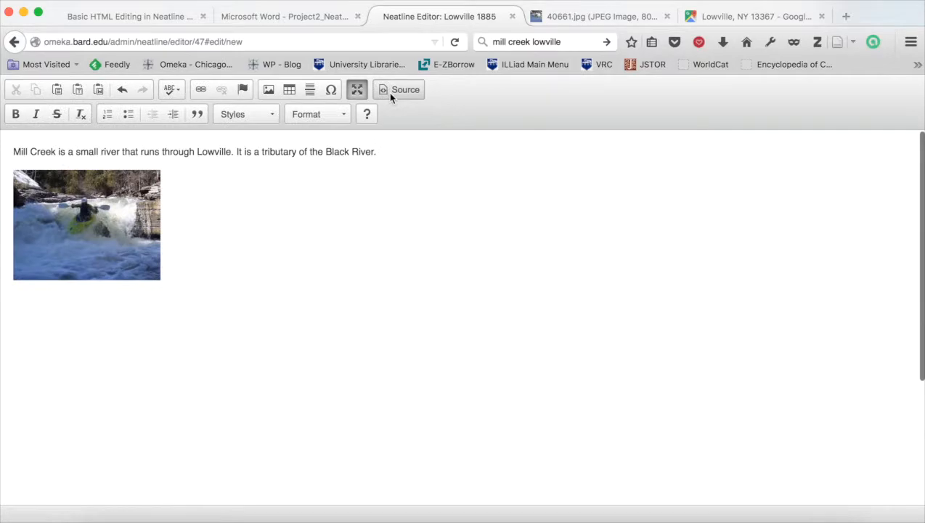
Open the photo's image properties and set its width to 300.
left_click(114, 228)
double_click(114, 224)
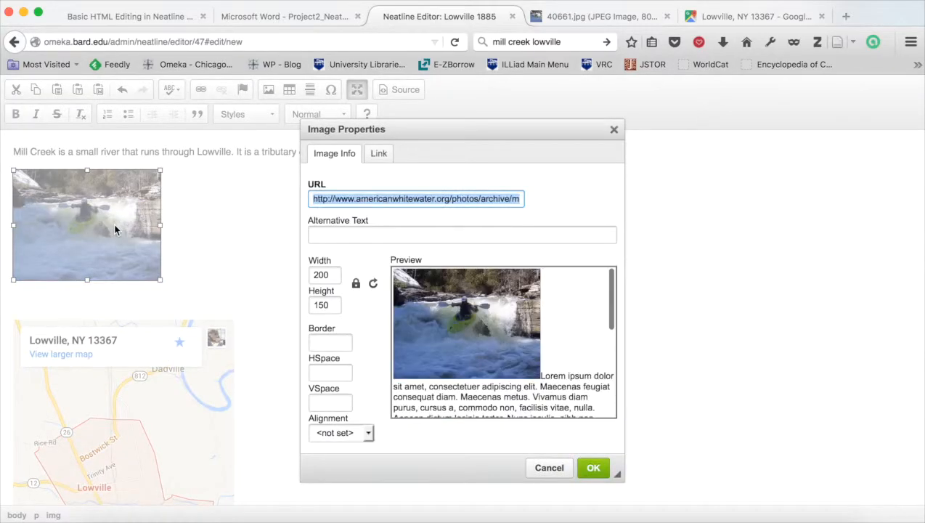
double_click(320, 280)
type("300")
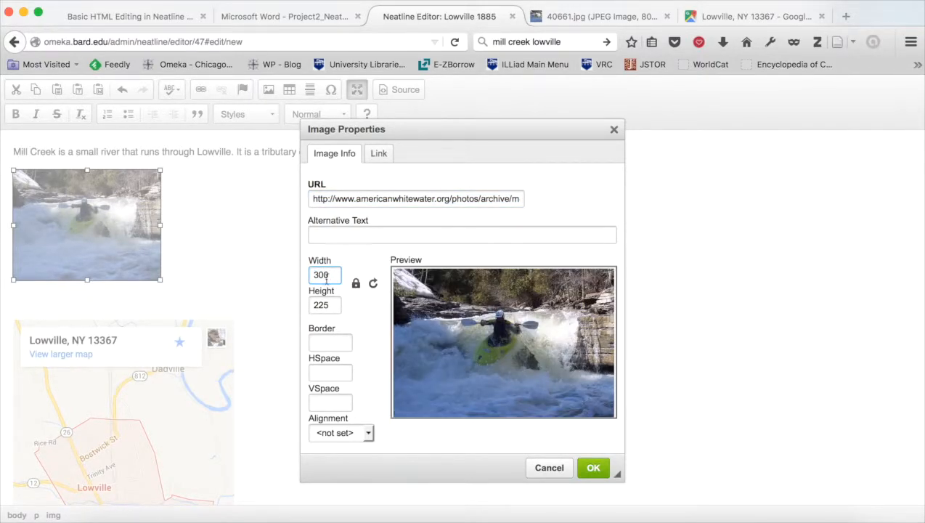
left_click(594, 469)
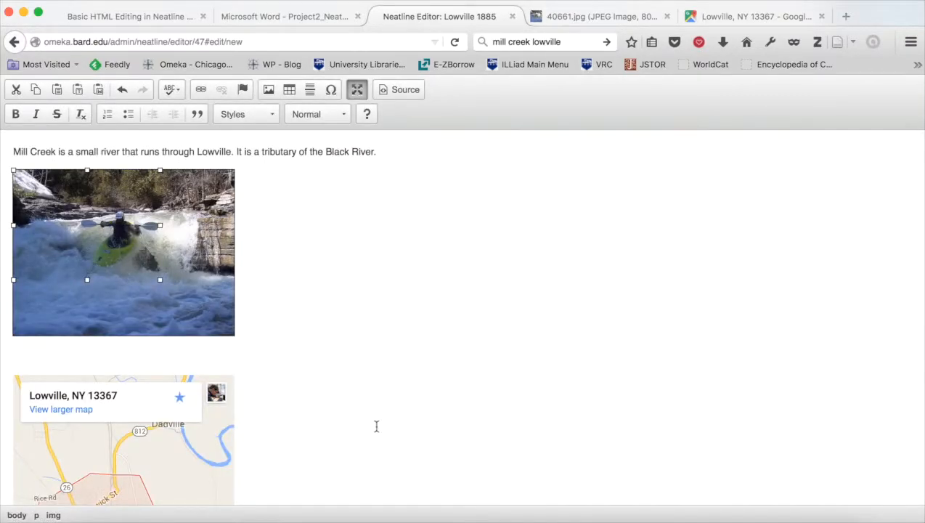
Select the words Black River in the description and search the web for black river new york in a new tab.
scroll(376, 425, "down", 5)
scroll(376, 425, "up", 5)
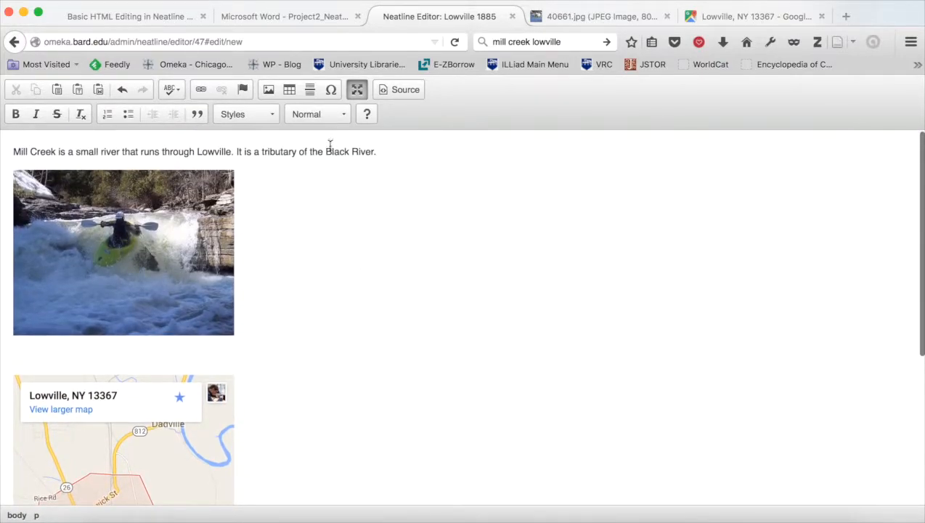
left_click_drag(326, 150, 375, 151)
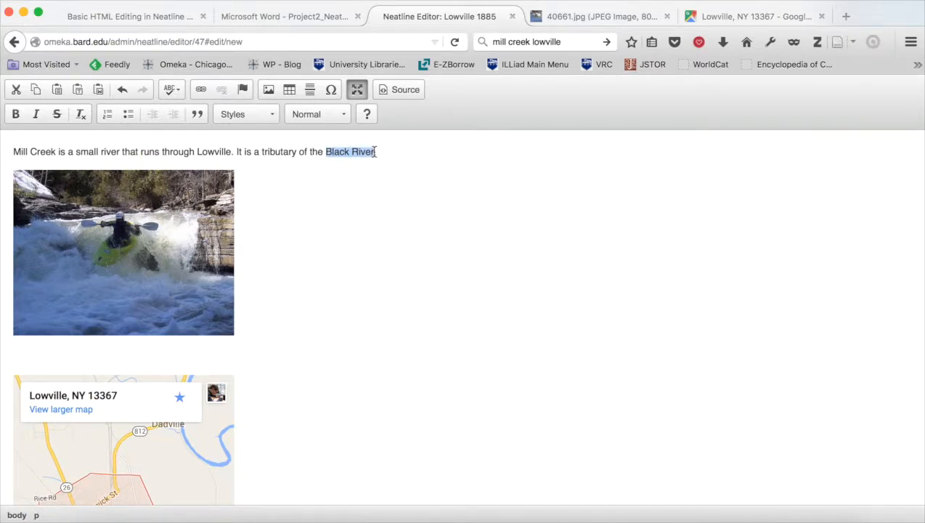
left_click(845, 16)
type("b")
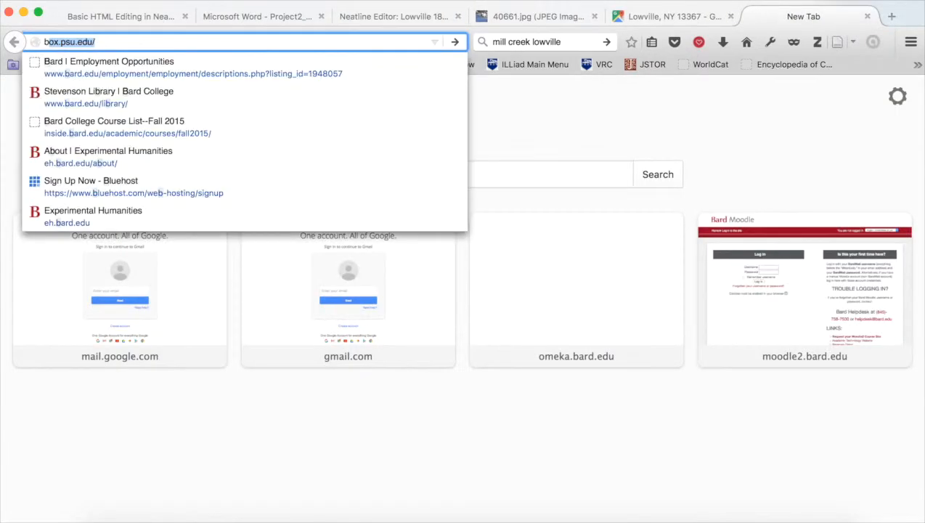
type("lack river n")
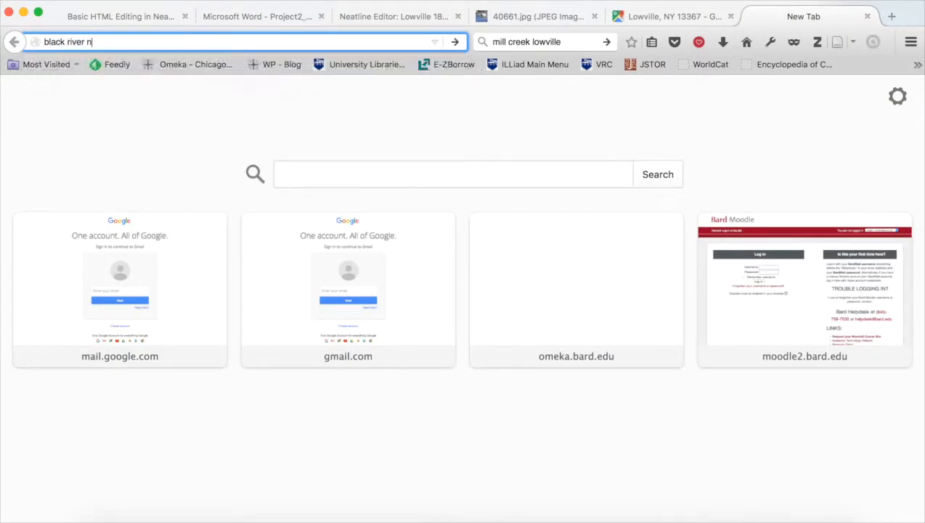
type("ew york")
key("Return")
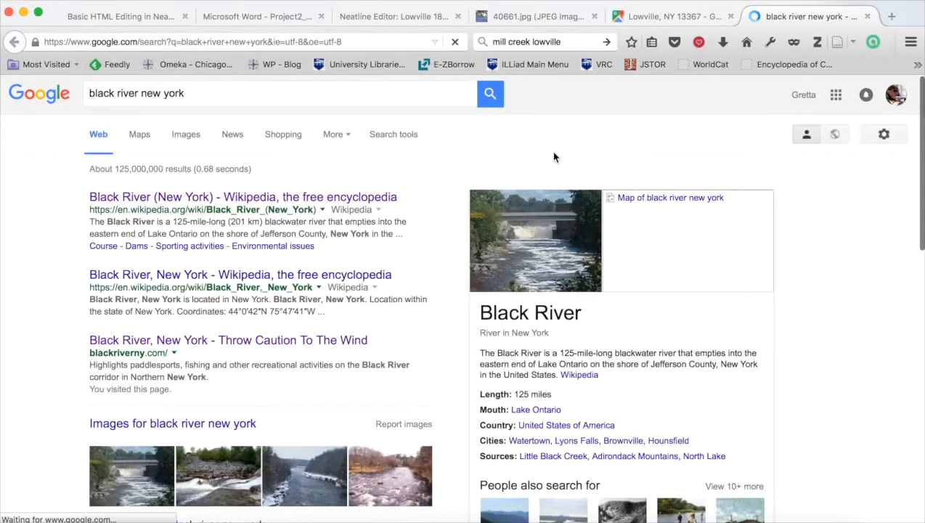
Open the Black River Blueway website from the results and copy its address.
scroll(198, 291, "down", 1)
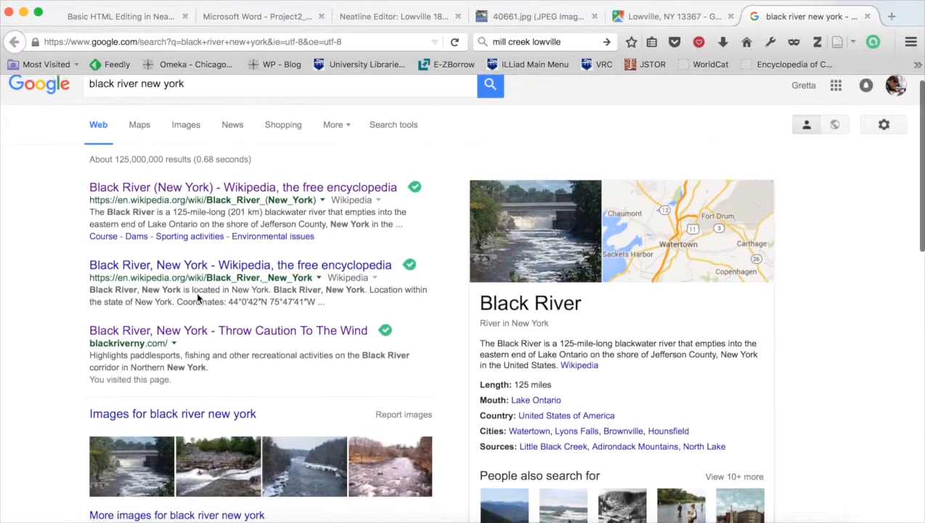
left_click(198, 320)
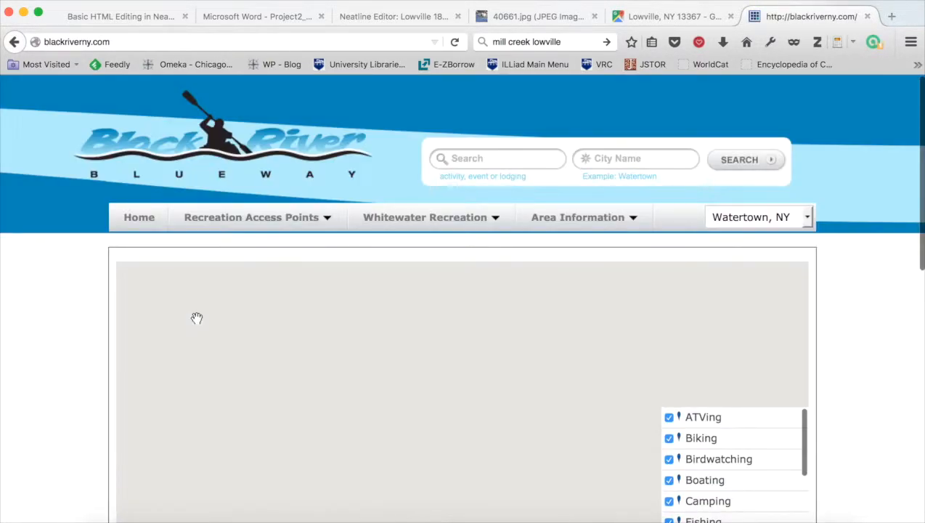
left_click(117, 43)
key("super+c")
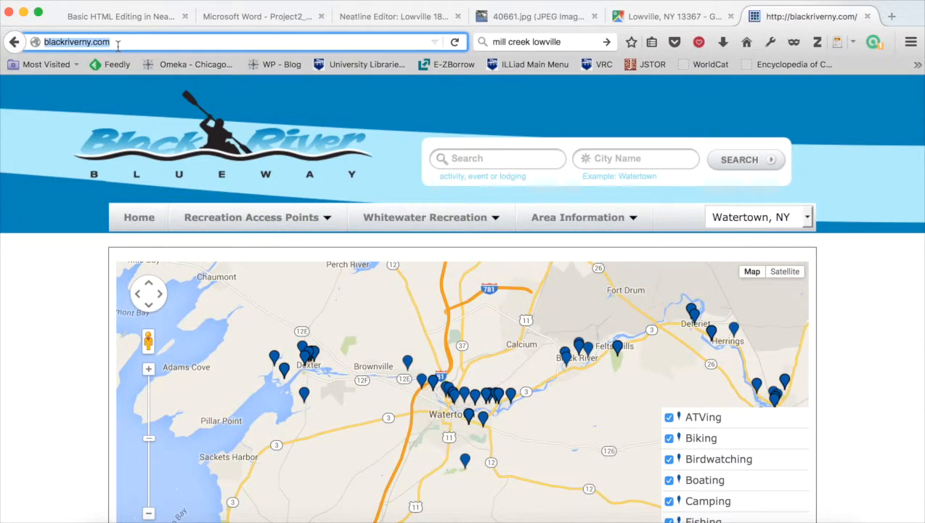
Link the selected Black River text to the blackriverny.com address, setting the link target to New Window (_blank).
left_click(387, 13)
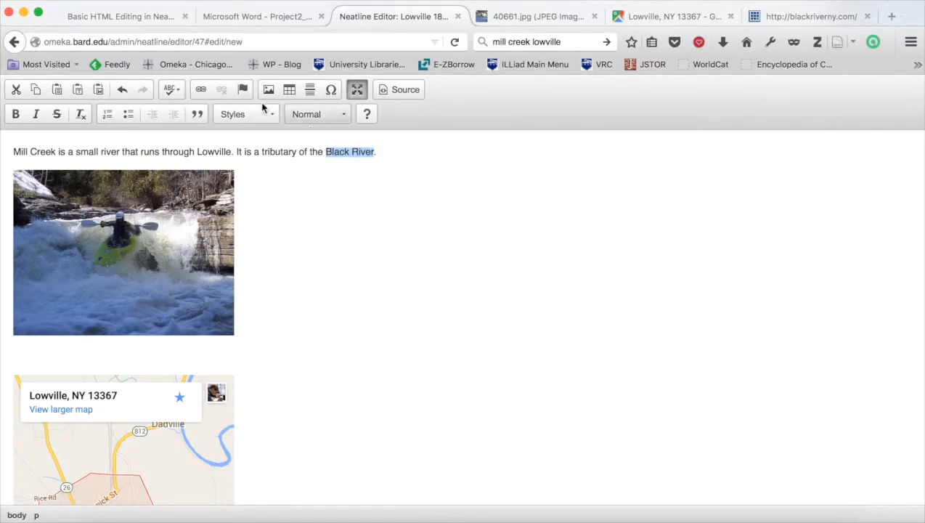
left_click(202, 89)
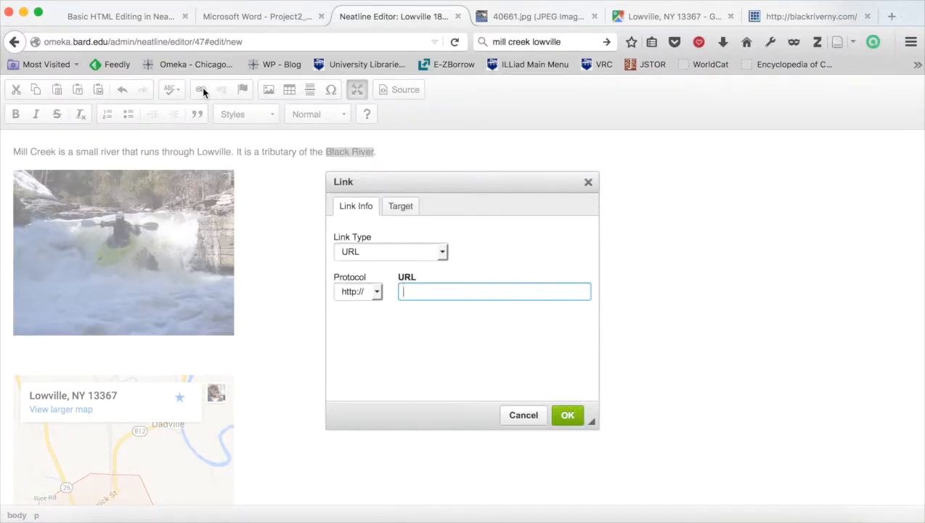
key("super+v")
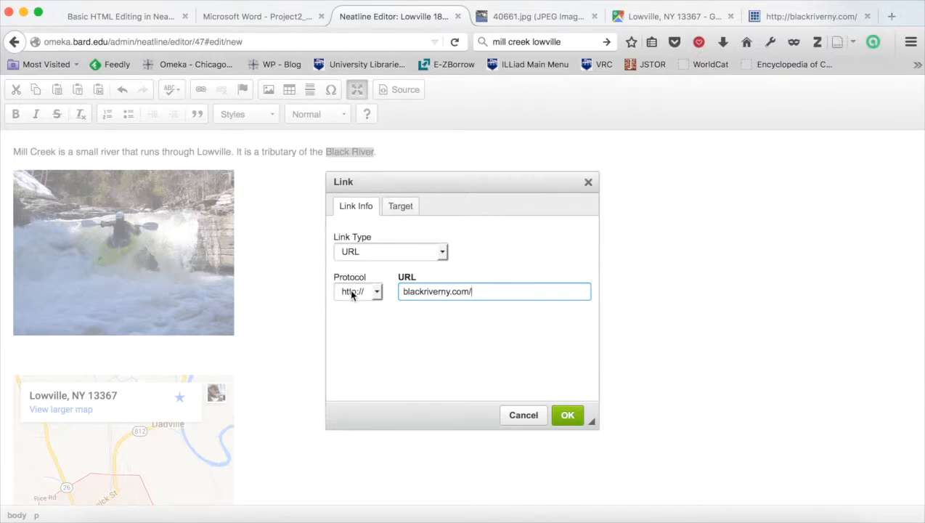
left_click(407, 213)
left_click(397, 252)
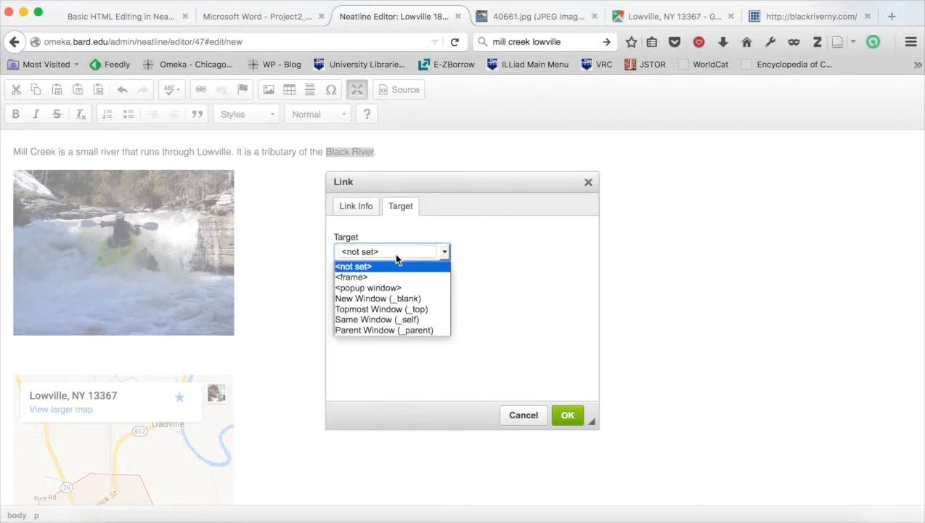
left_click(383, 299)
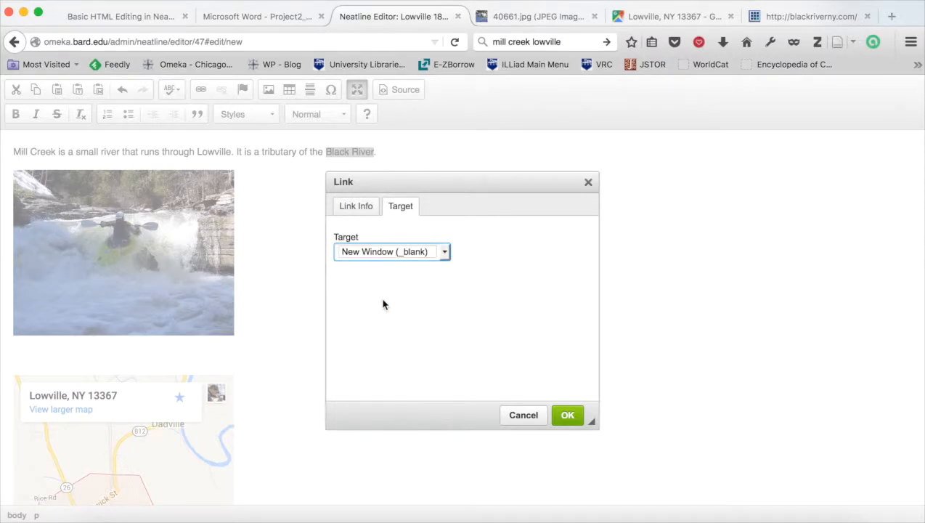
left_click(568, 415)
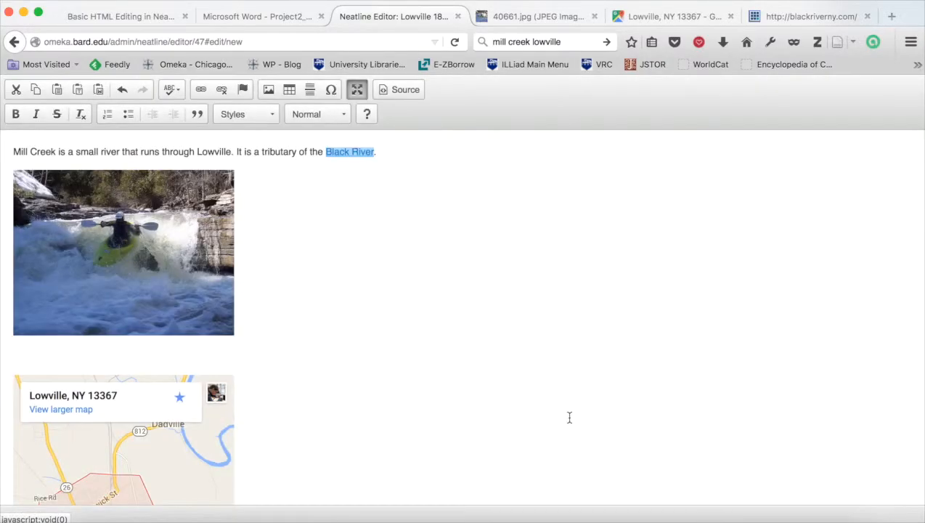
left_click(328, 168)
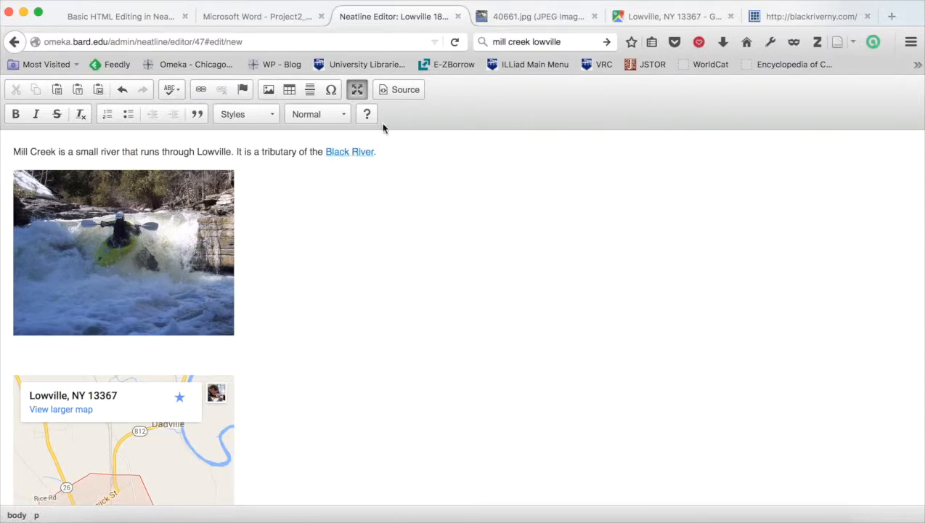
Inspect the new link's HTML, including its target attribute, in source view and return to the visual editor.
left_click(402, 90)
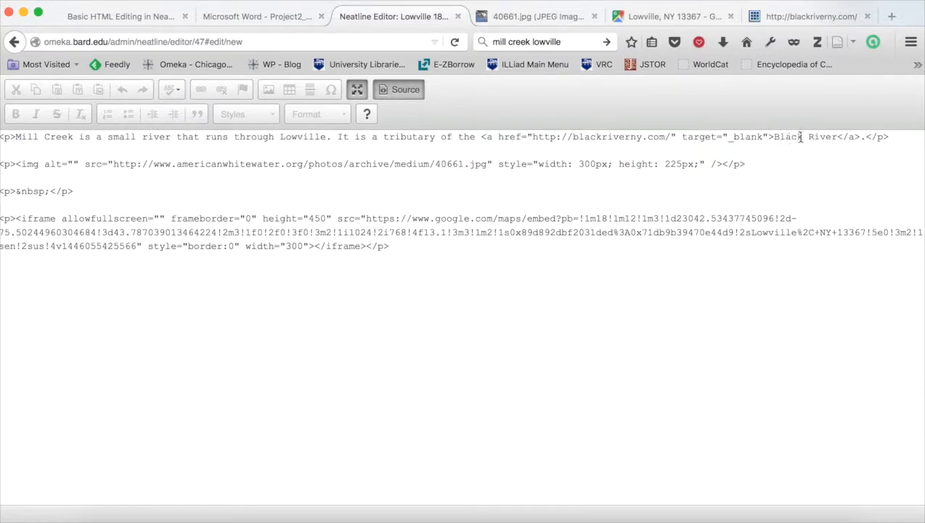
left_click_drag(776, 137, 855, 138)
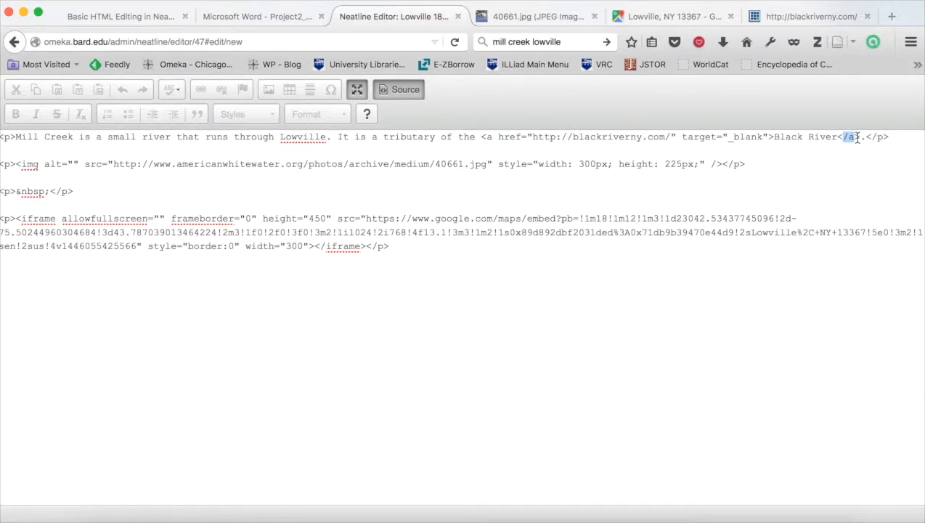
left_click_drag(682, 138, 767, 142)
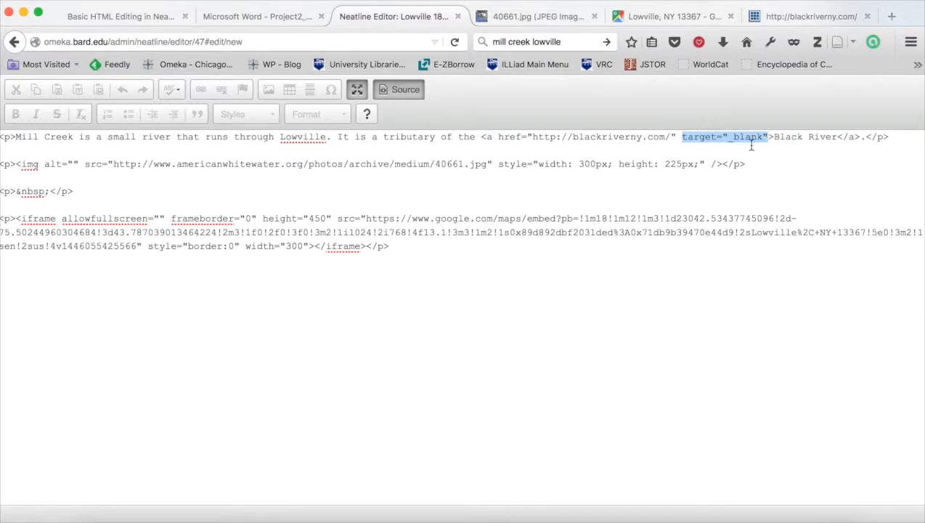
left_click(751, 147)
left_click(410, 90)
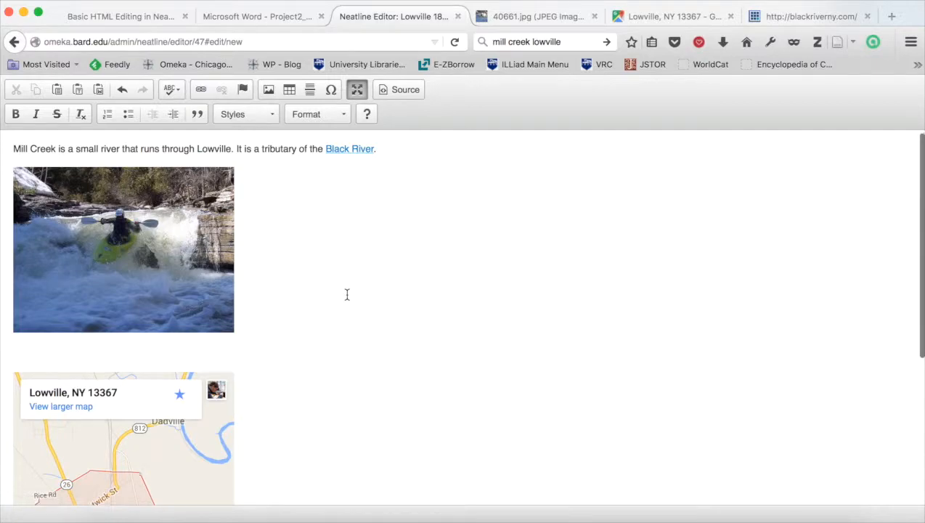
Exit the full-screen editor, review the body HTML, and save the Mill Creek record.
scroll(347, 293, "down", 5)
scroll(347, 293, "up", 5)
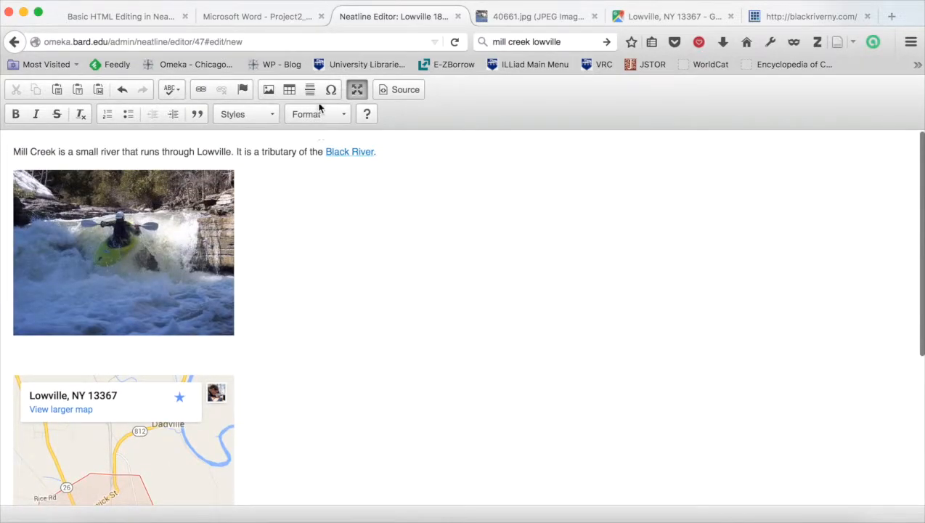
left_click(356, 90)
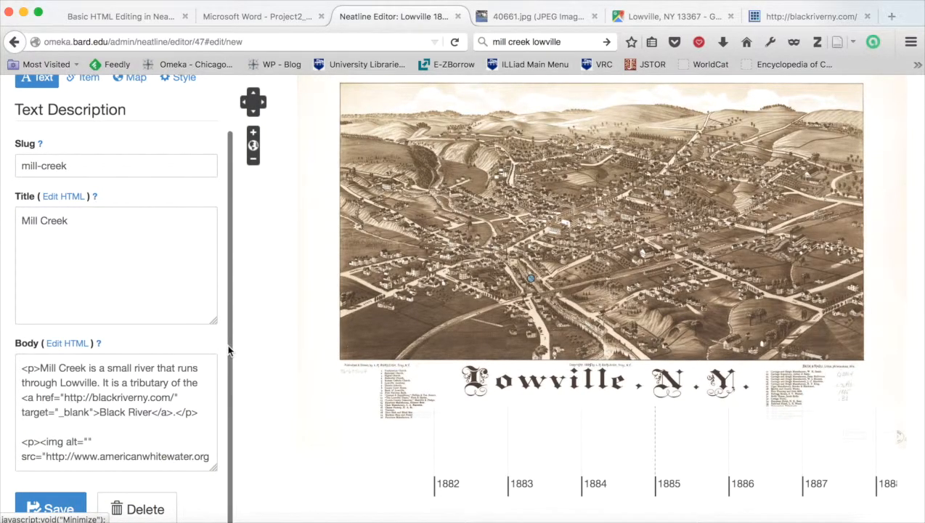
scroll(186, 357, "down", 1)
scroll(186, 357, "down", 6)
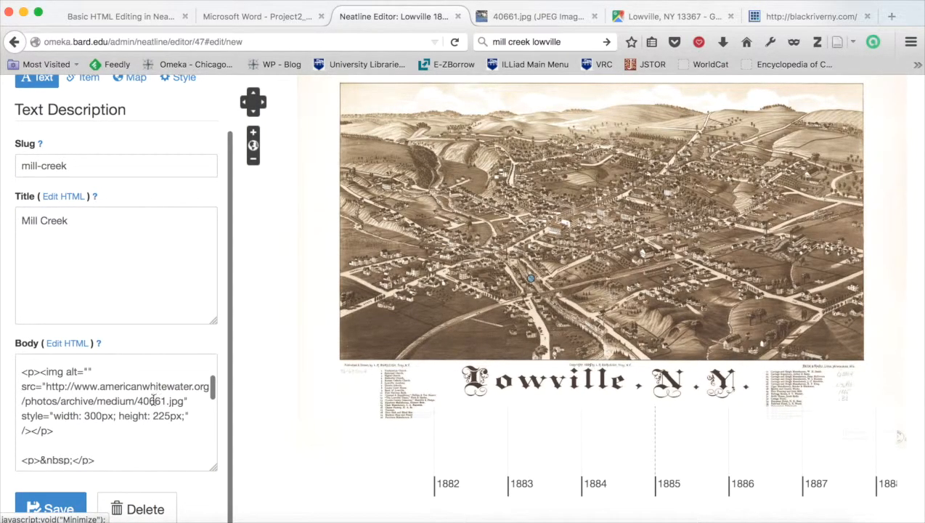
scroll(153, 400, "down", 3)
scroll(153, 400, "up", 10)
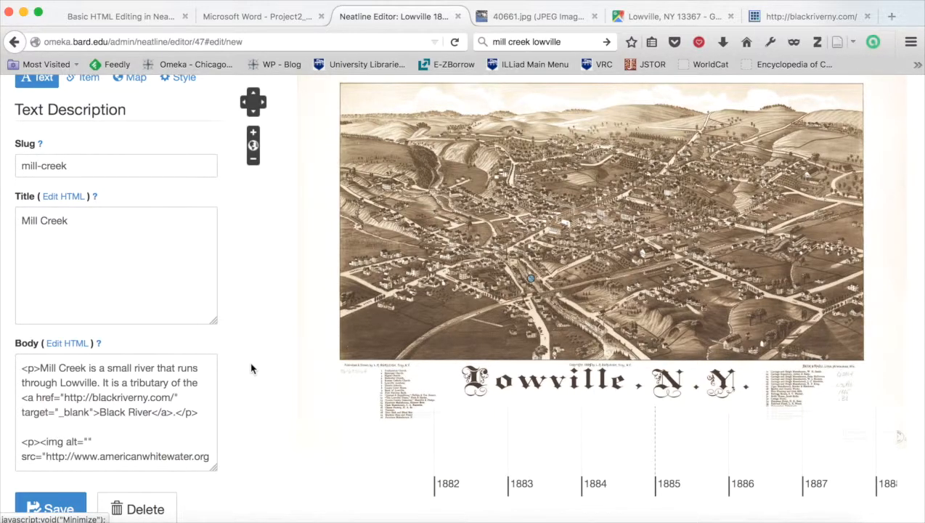
left_click(52, 504)
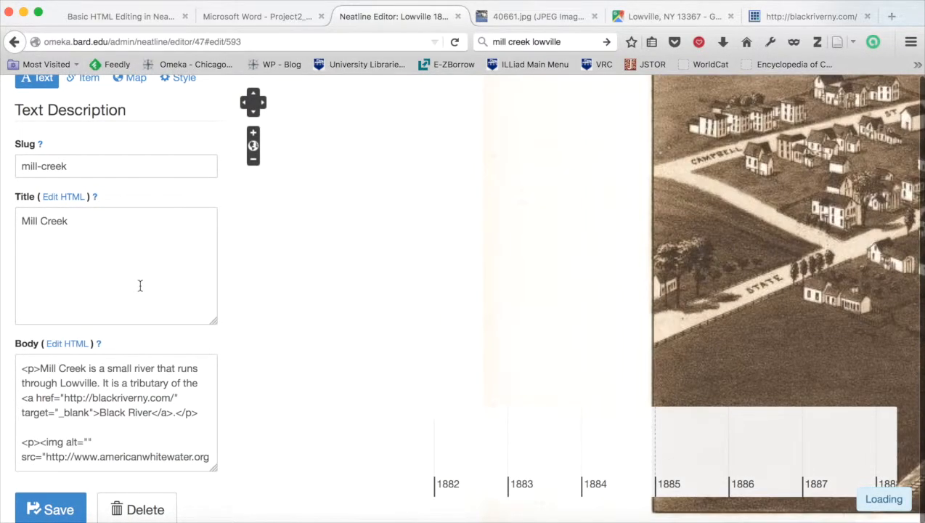
Place a point marking Mill Creek on the Lowville map with the Draw Point tool.
left_click(252, 146)
left_click_drag(691, 234, 388, 291)
left_click(253, 132)
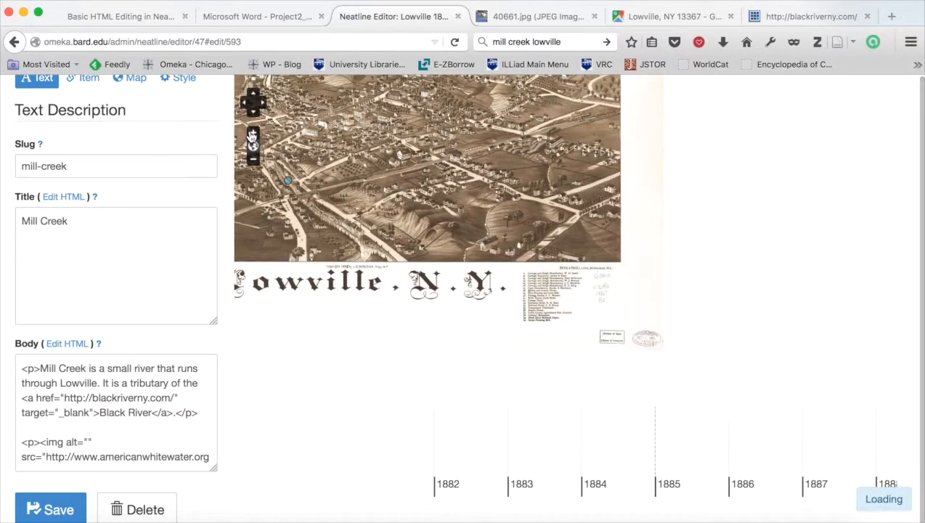
left_click_drag(535, 207, 731, 327)
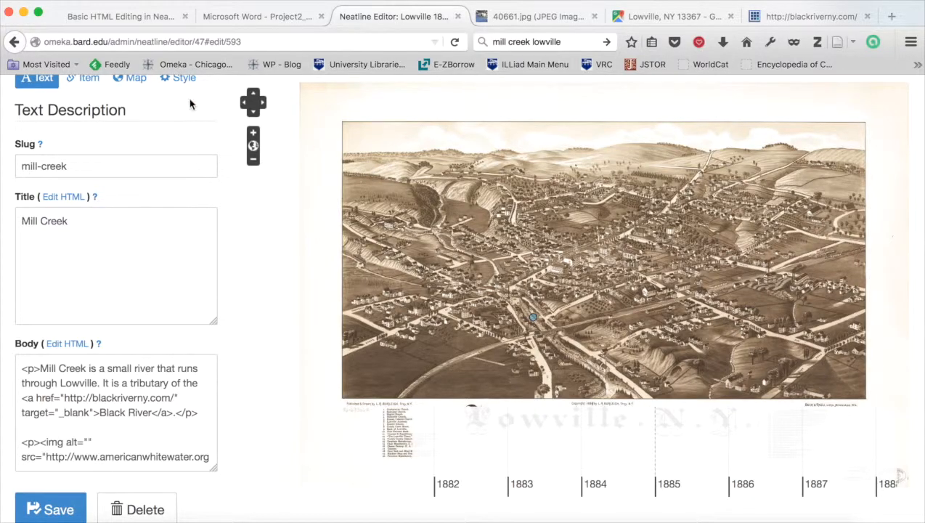
scroll(174, 117, "up", 2)
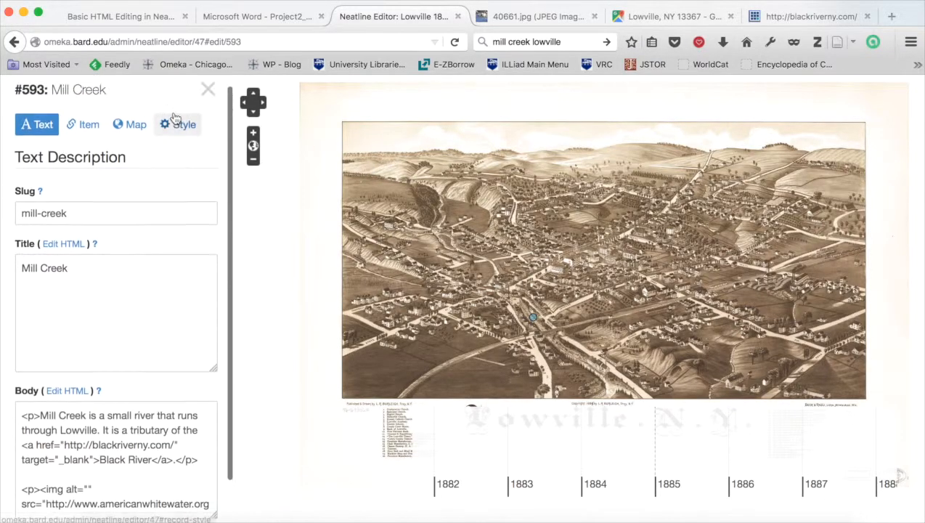
left_click(131, 139)
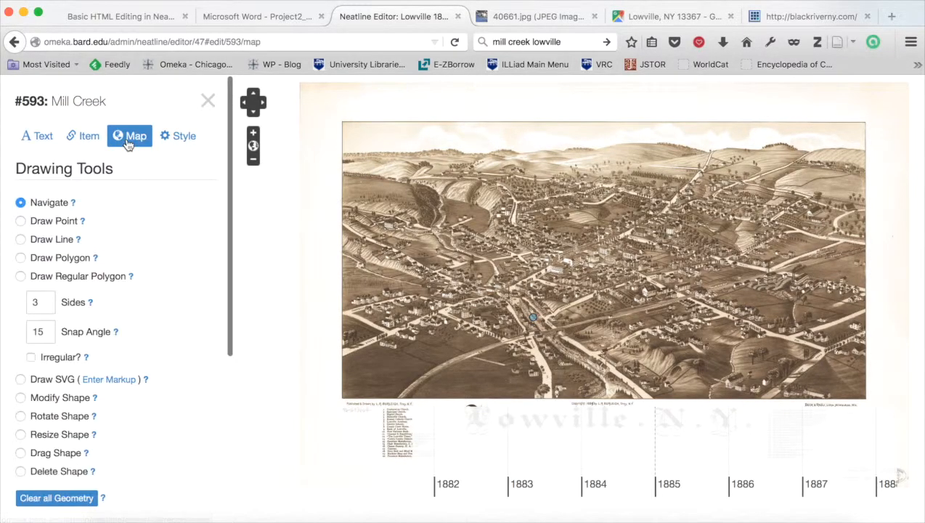
left_click(20, 222)
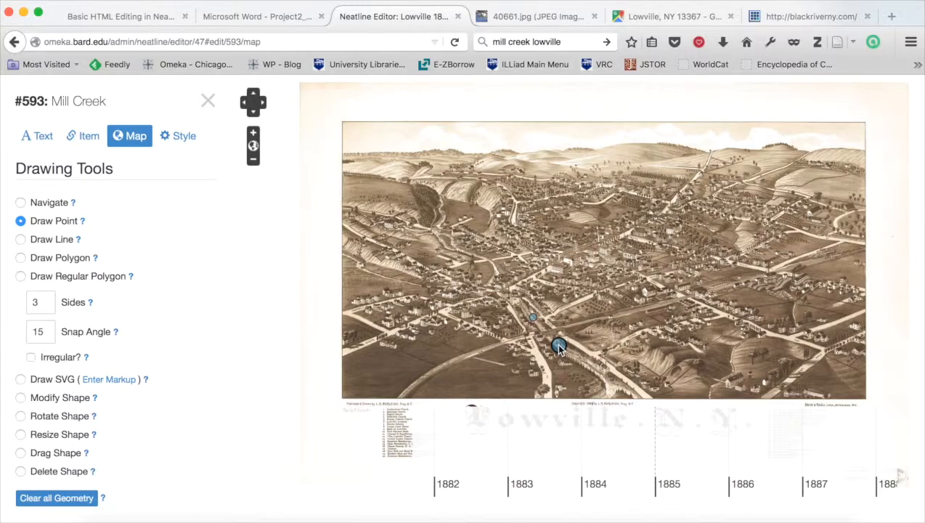
left_click(559, 346)
Leave point drawing and, in the record's style settings, set the stroke width to 1 and the point radius to 5.
left_click(21, 204)
left_click(187, 136)
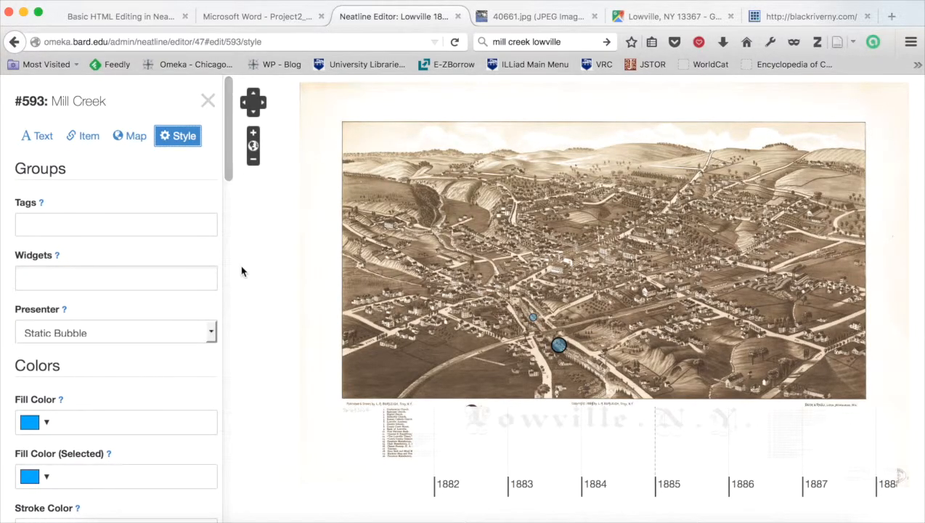
scroll(205, 390, "down", 2)
scroll(206, 390, "down", 10)
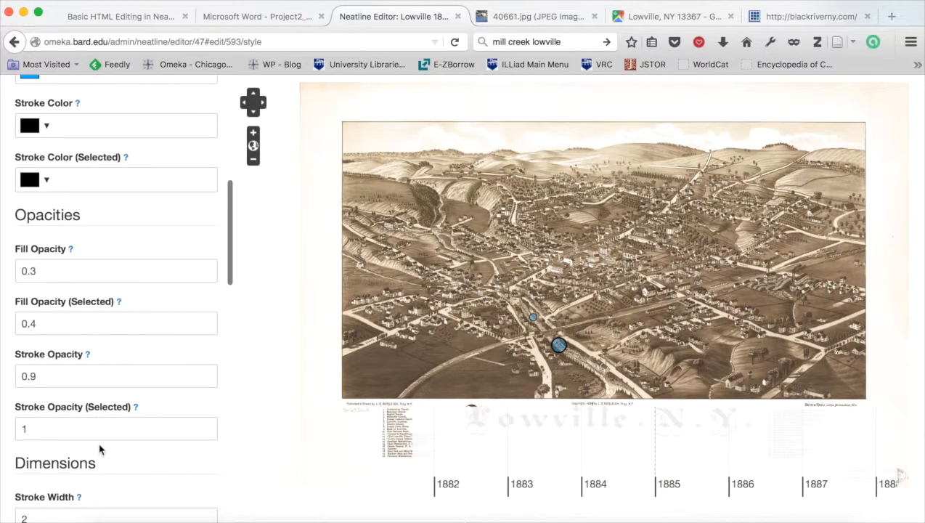
scroll(99, 444, "down", 1)
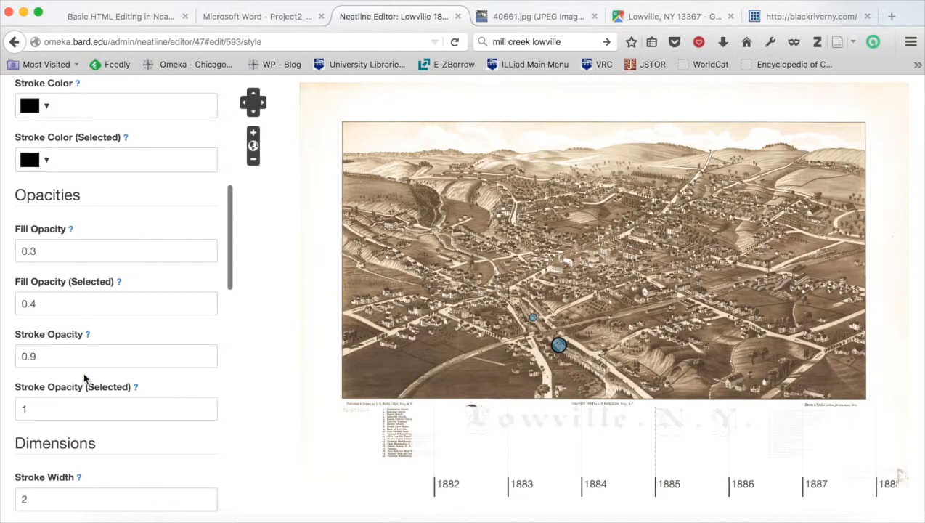
scroll(83, 376, "down", 4)
double_click(40, 385)
type("1")
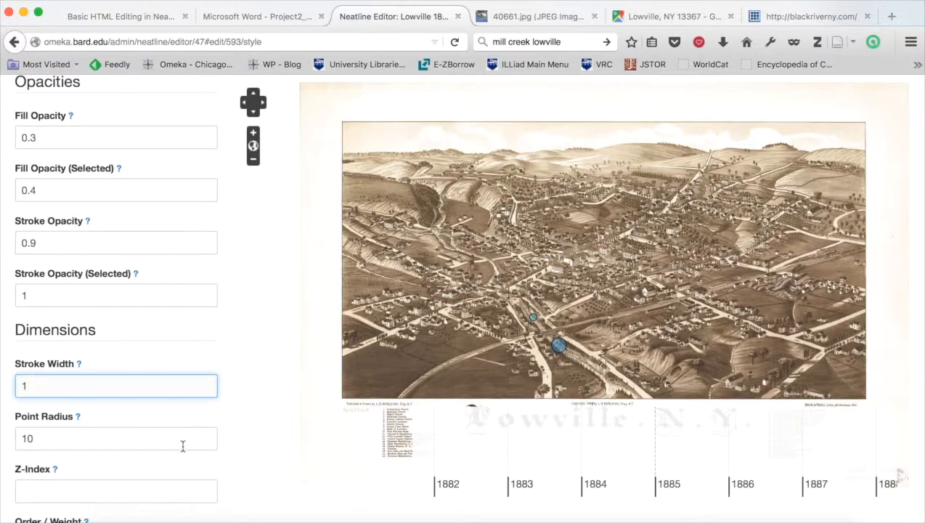
double_click(102, 441)
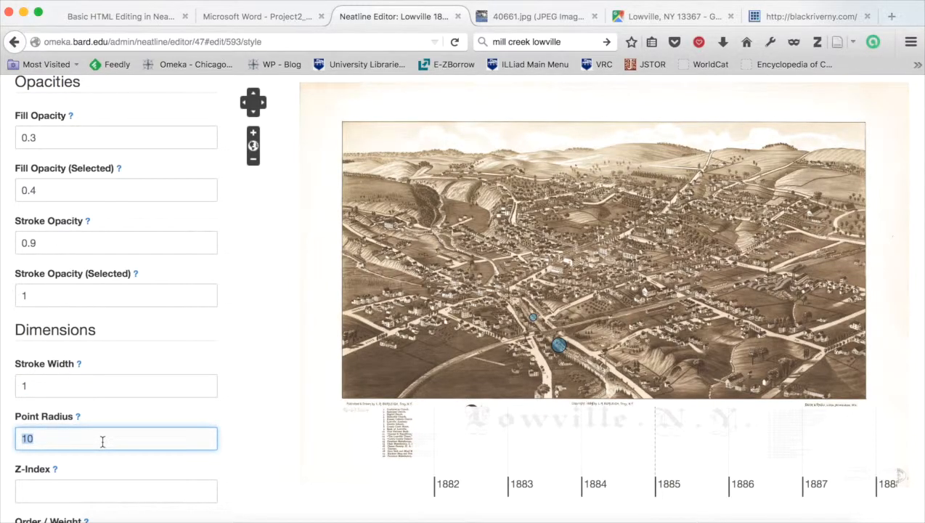
type("5")
Change the selected fill color of the Mill Creek record to orange with the color picker.
scroll(215, 439, "up", 5)
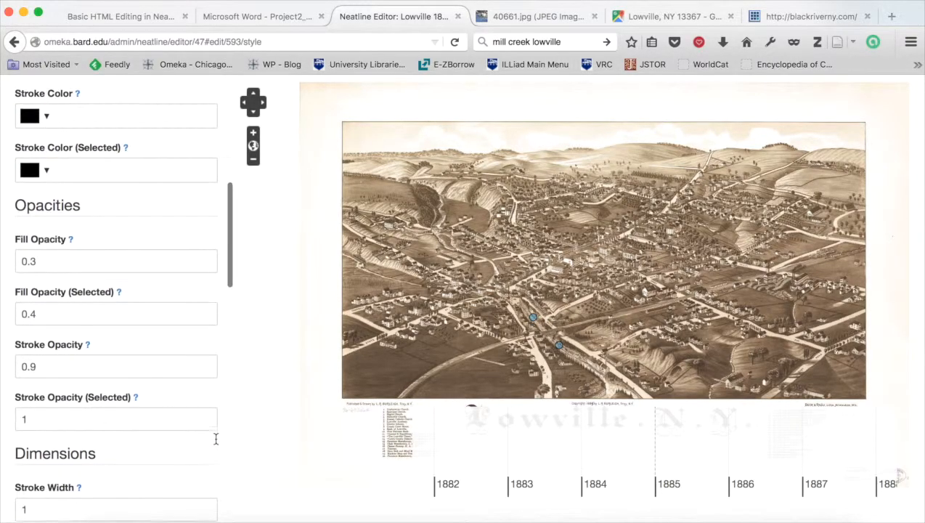
scroll(215, 439, "up", 4)
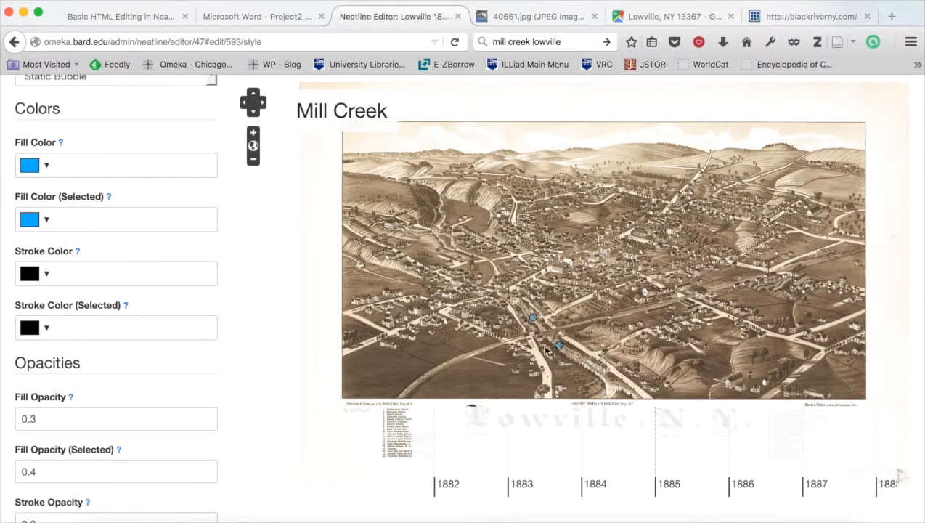
left_click(47, 218)
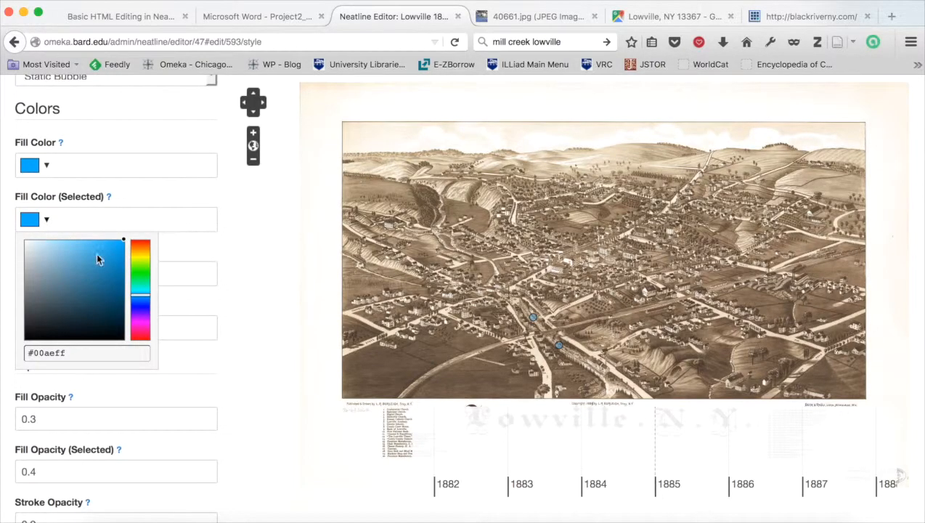
left_click_drag(143, 299, 147, 255)
left_click(237, 244)
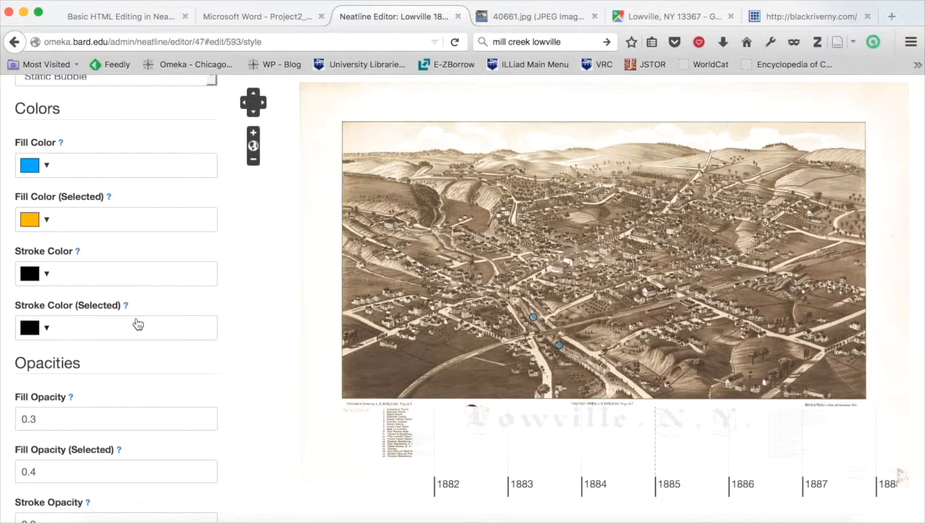
Use the current map viewport as the record's default focus and zoom, and save the record.
scroll(239, 359, "down", 1)
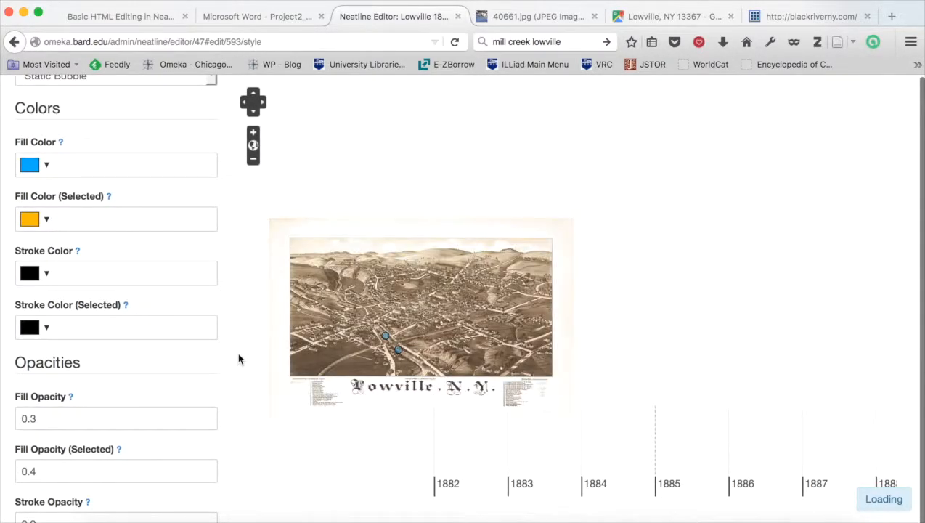
scroll(239, 359, "up", 1)
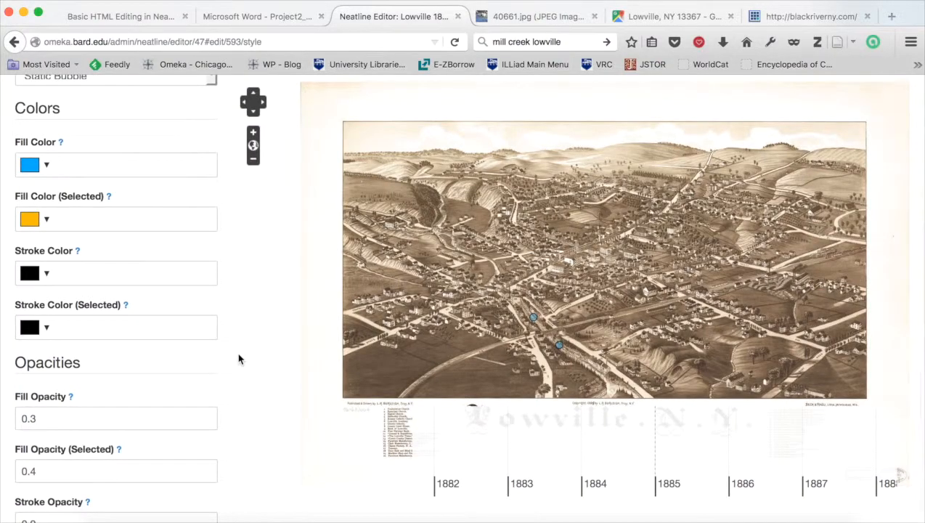
scroll(174, 375, "down", 10)
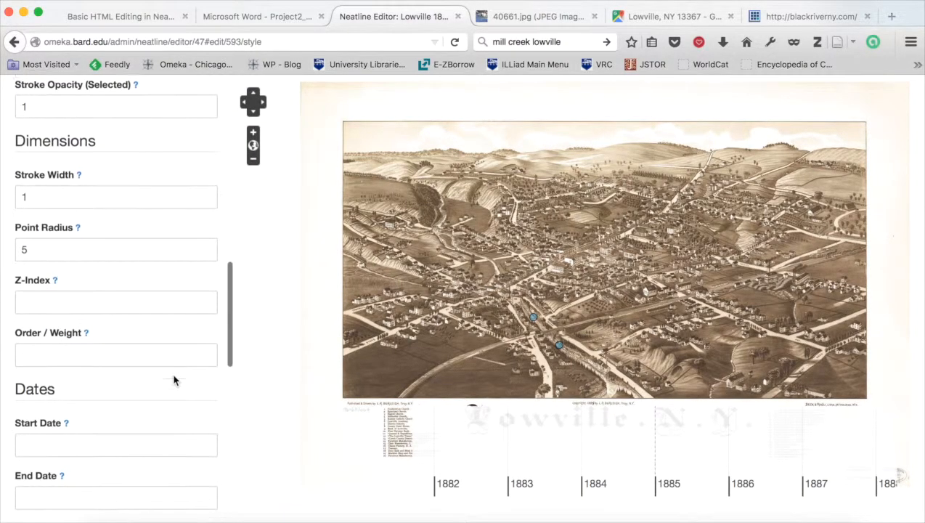
scroll(174, 375, "down", 10)
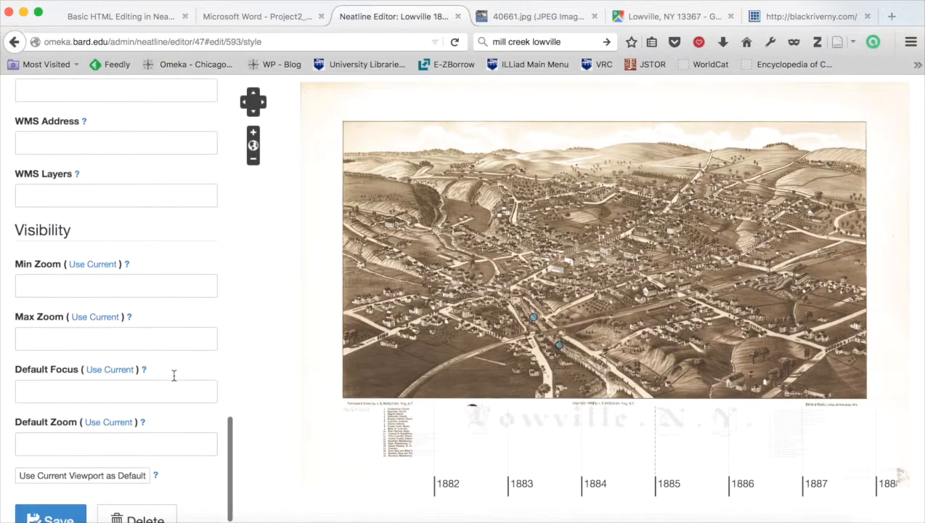
left_click(46, 470)
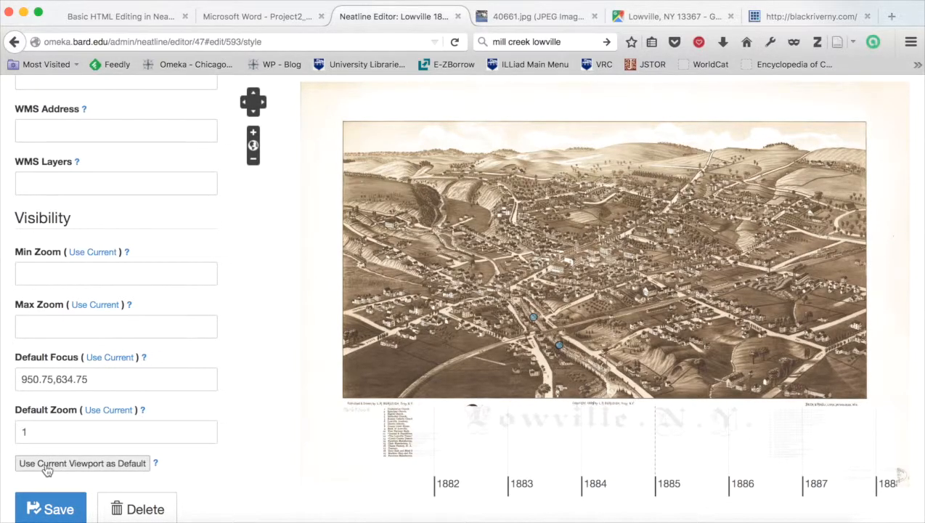
left_click(53, 510)
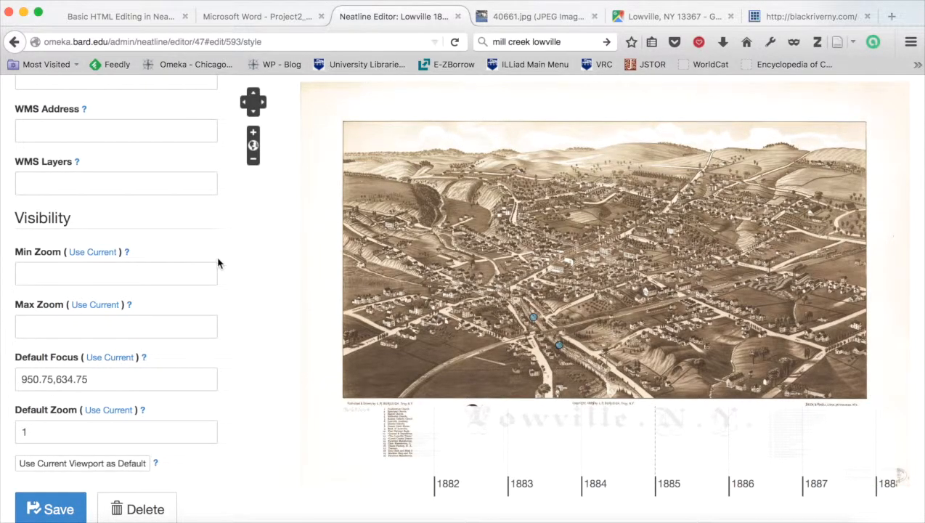
Close the Mill Creek record editor to return to the exhibit's record list.
scroll(219, 262, "up", 8)
scroll(218, 262, "up", 15)
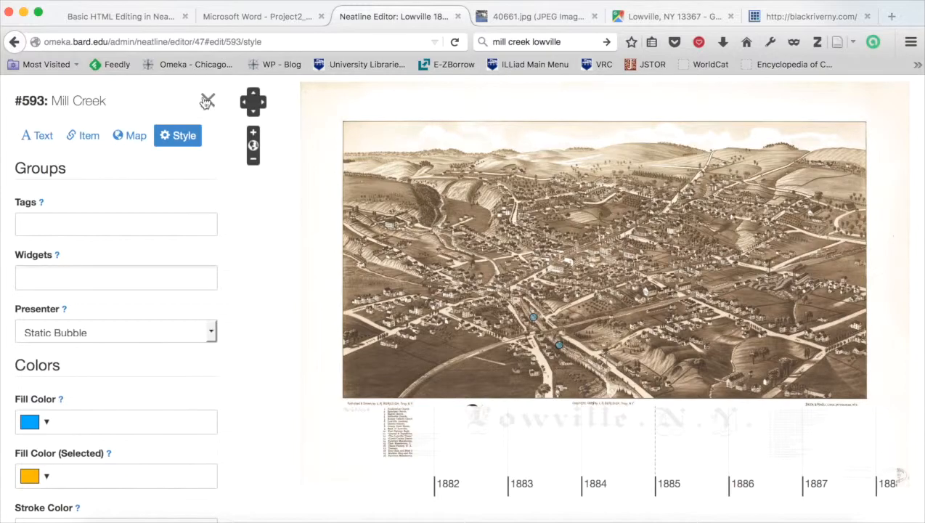
left_click(208, 102)
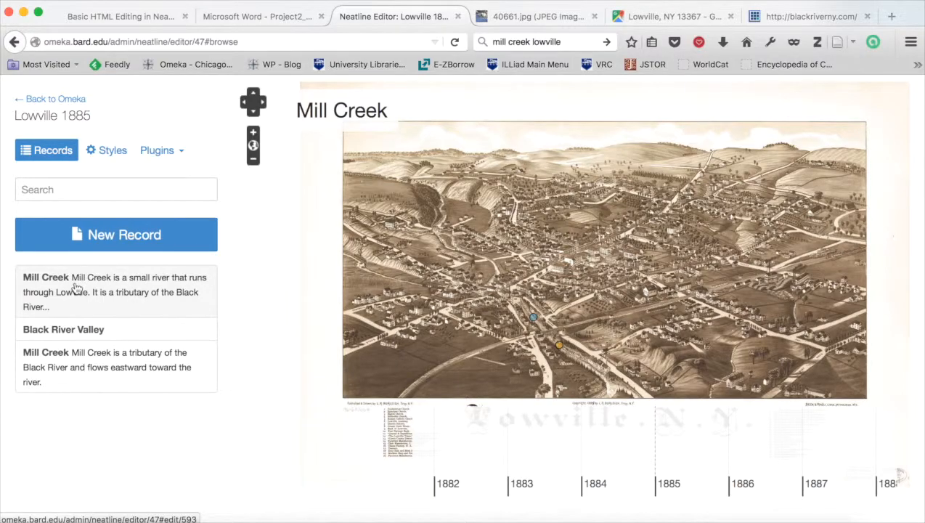
Go back to the Neatline exhibits list and open the Lowville 1885 exhibit in fullscreen view.
left_click(64, 103)
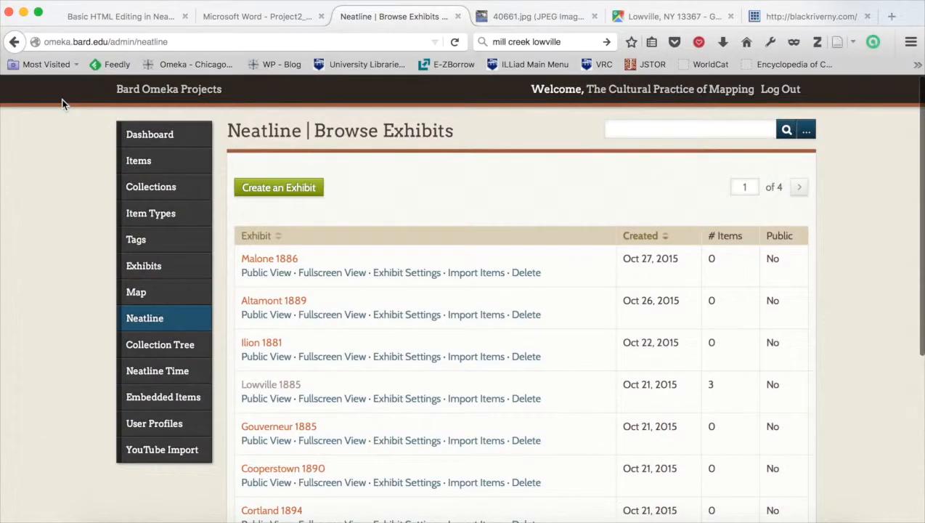
scroll(91, 377, "down", 5)
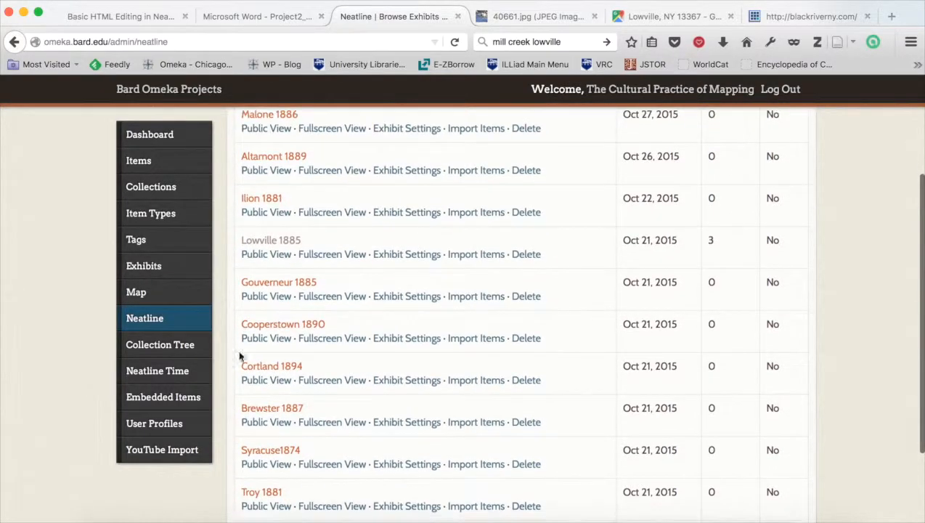
left_click(327, 259)
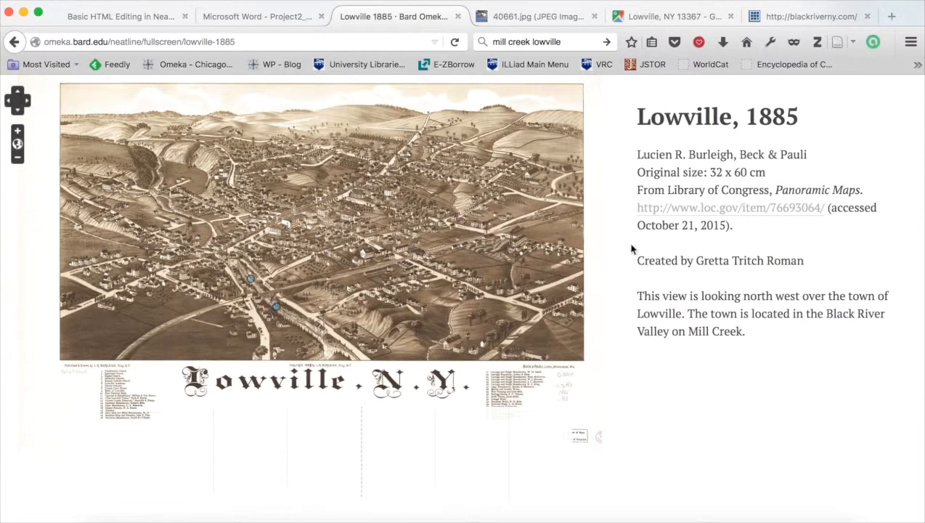
Open the Mill Creek point's bubble on the public map and review its text, photo and Google map.
mouse_move(276, 311)
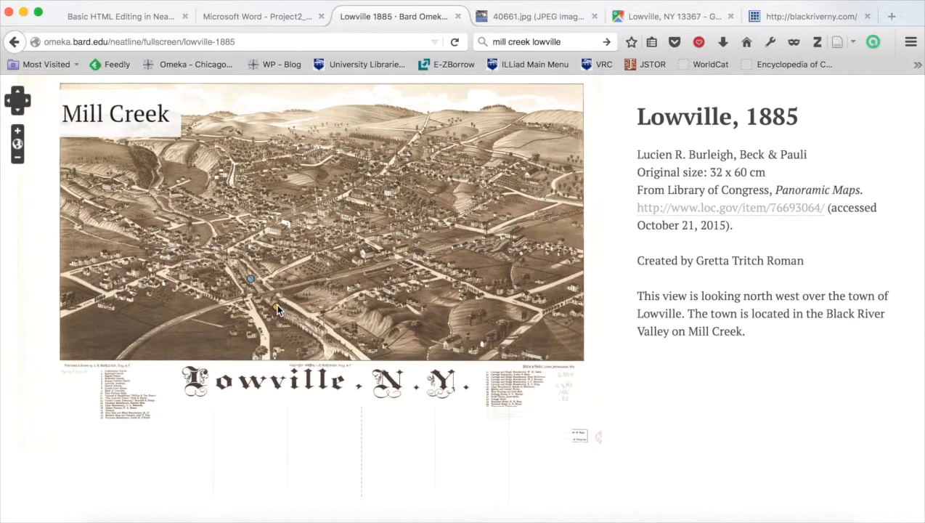
left_click(278, 310)
scroll(312, 267, "down", 5)
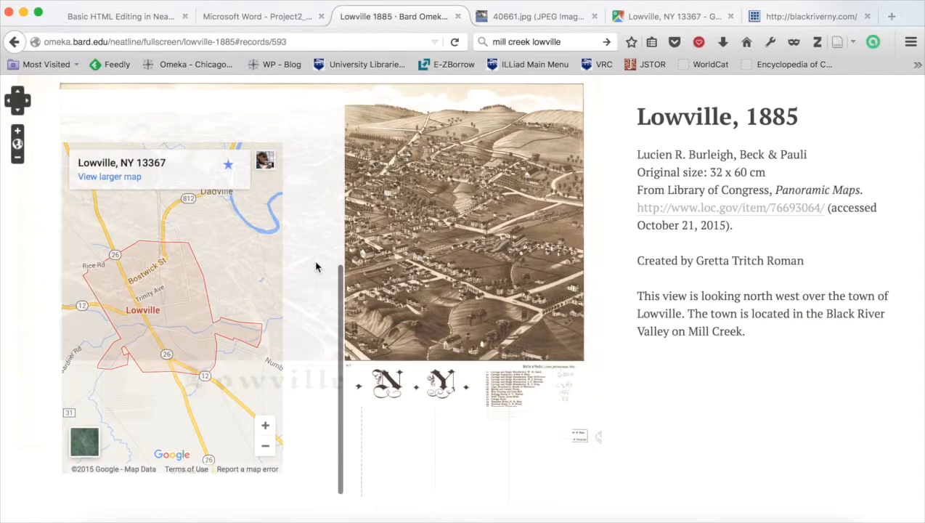
scroll(316, 267, "up", 5)
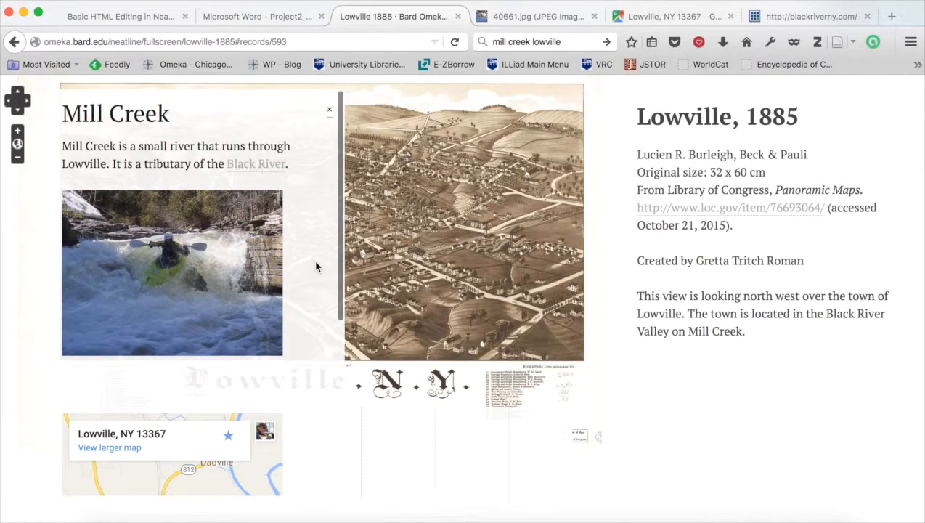
Follow the Black River link to check it opens in a new tab, then return to the exhibit and close the bubble.
left_click(263, 166)
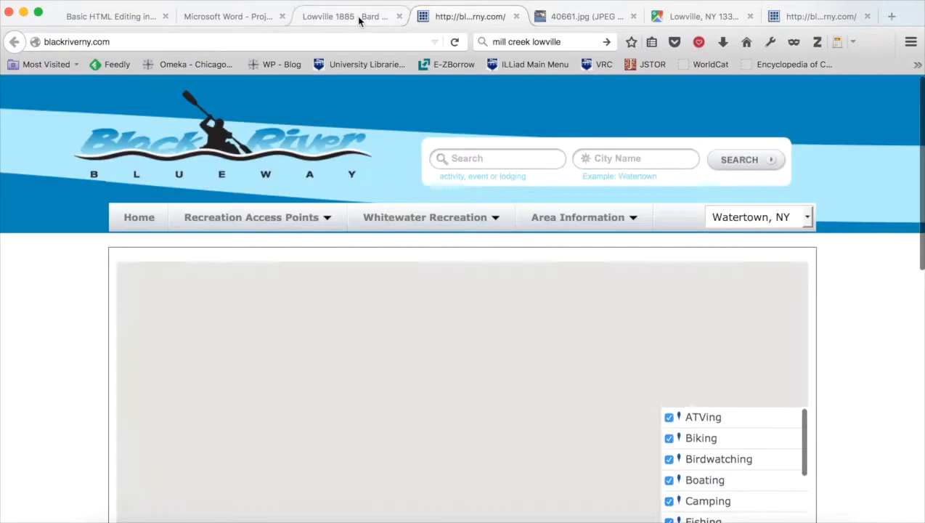
left_click(356, 16)
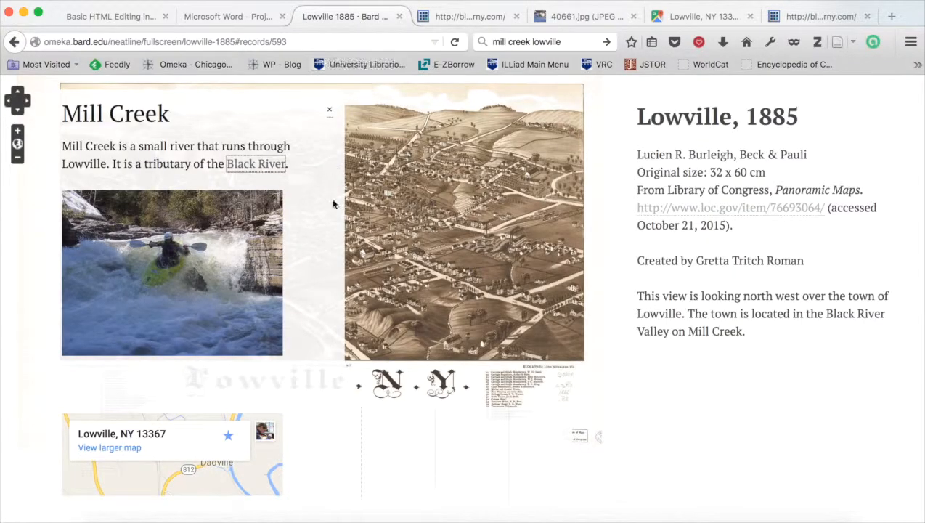
left_click(330, 110)
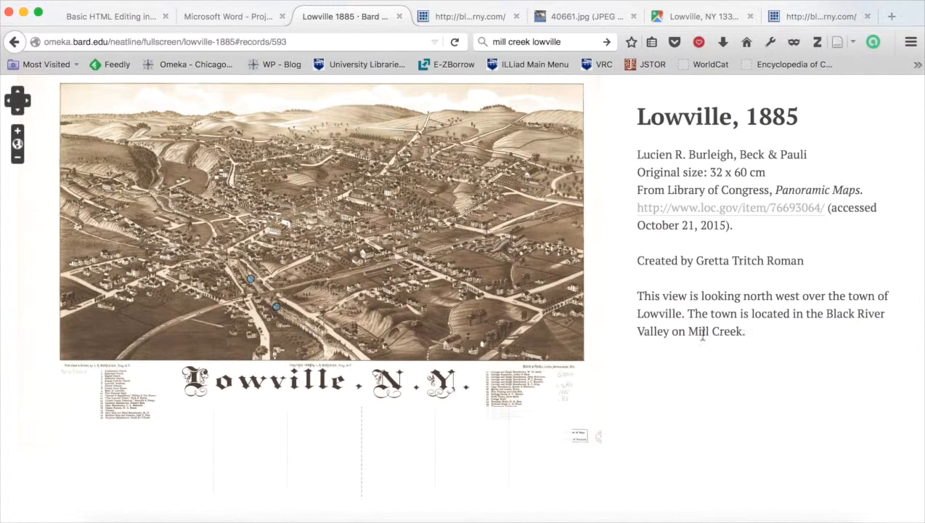
left_click_drag(689, 334, 740, 332)
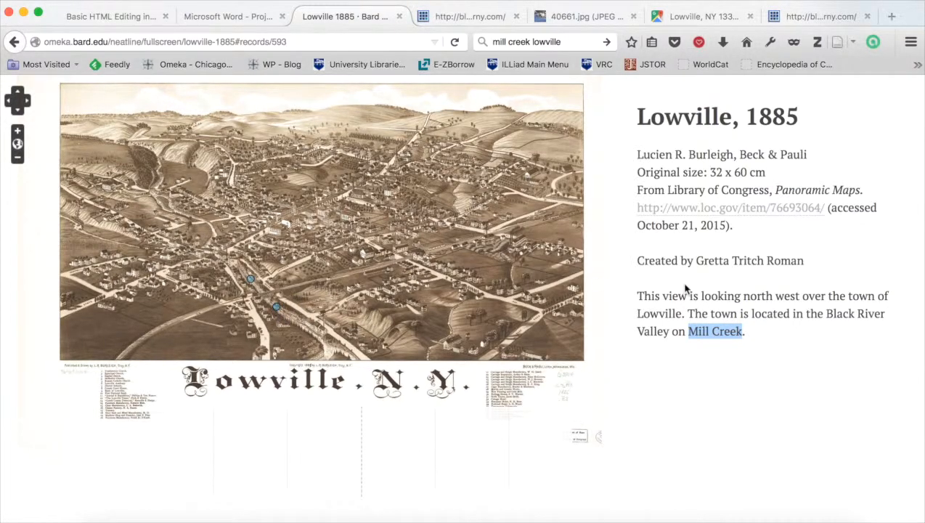
left_click(770, 356)
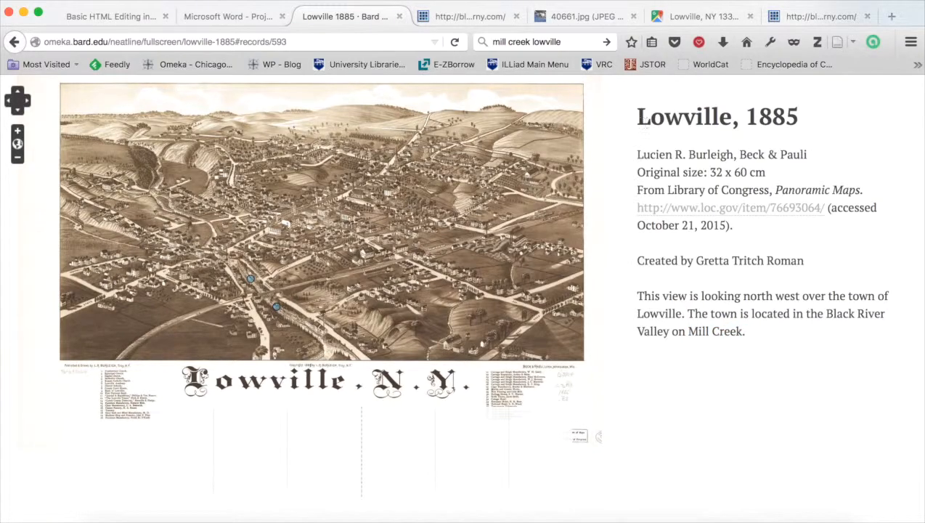